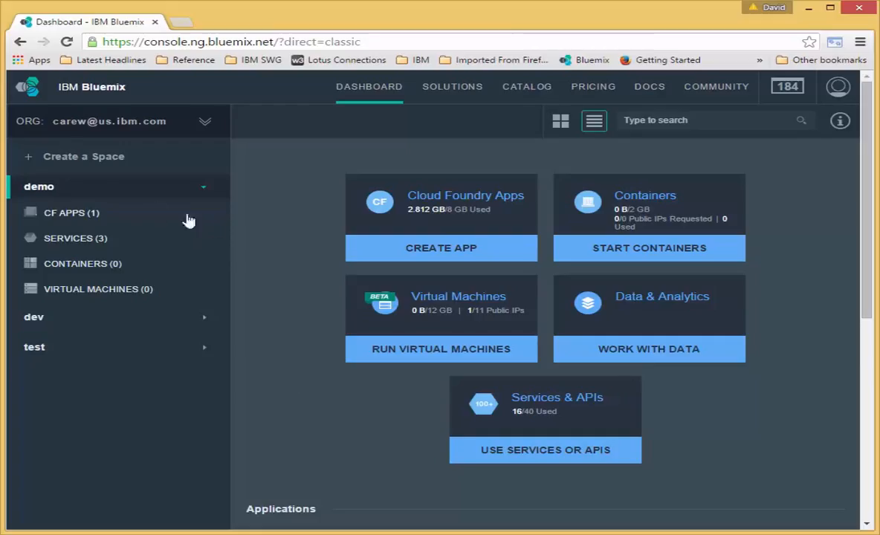
# Create a space named Cloudant Lab in the organization.
pyautogui.click(75, 162)
pyautogui.write('C')
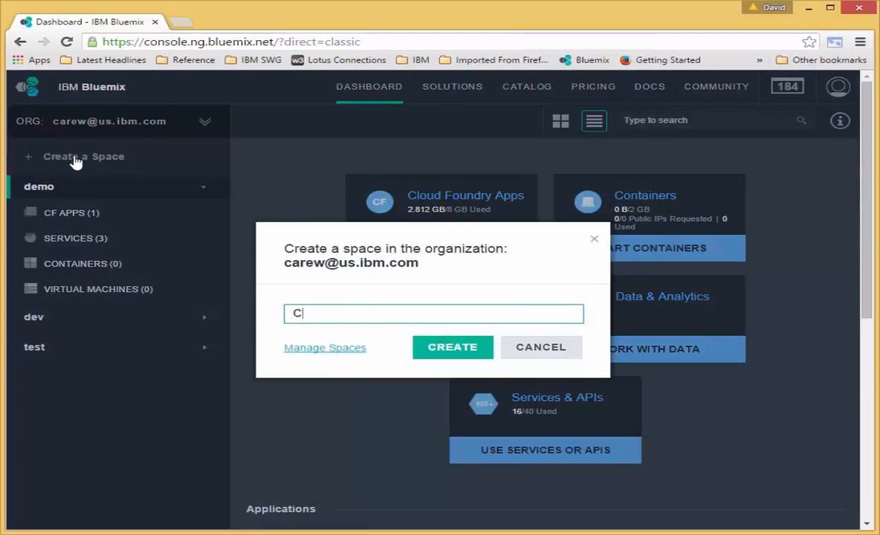
pyautogui.write('loudant L')
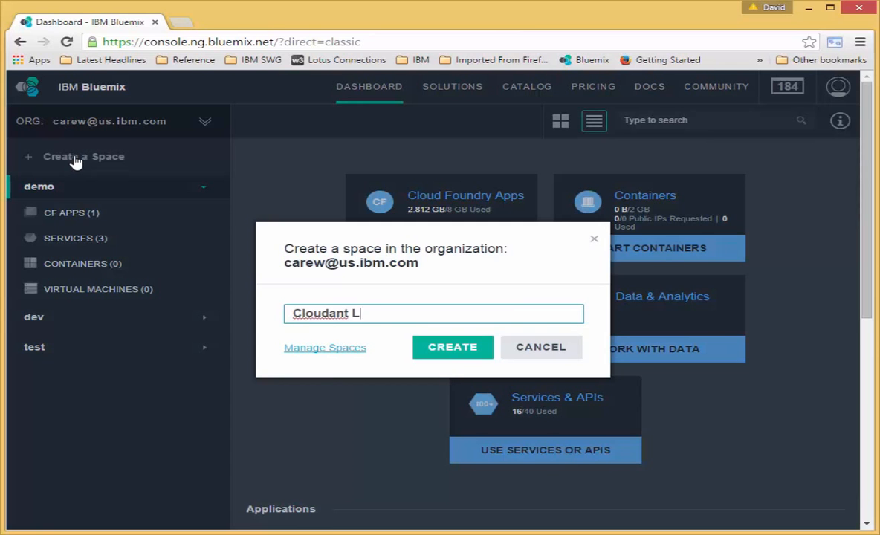
pyautogui.write('ab')
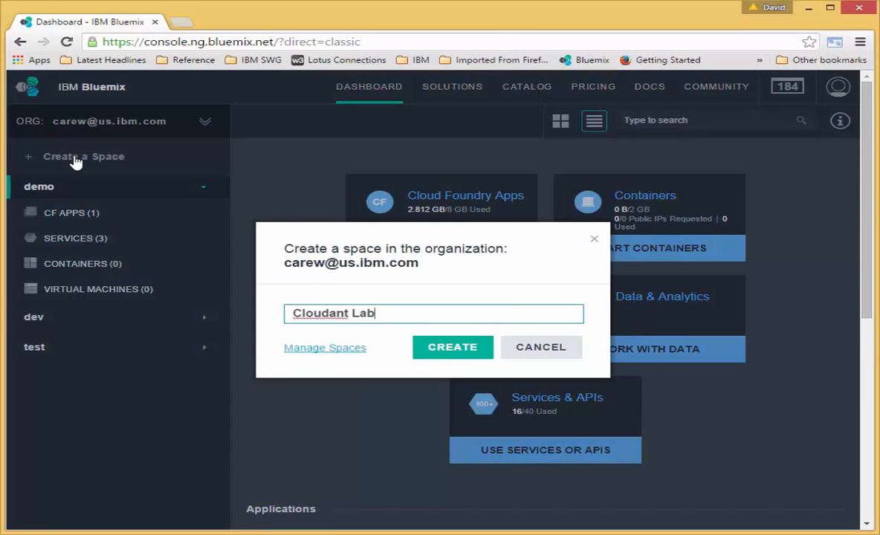
pyautogui.click(452, 347)
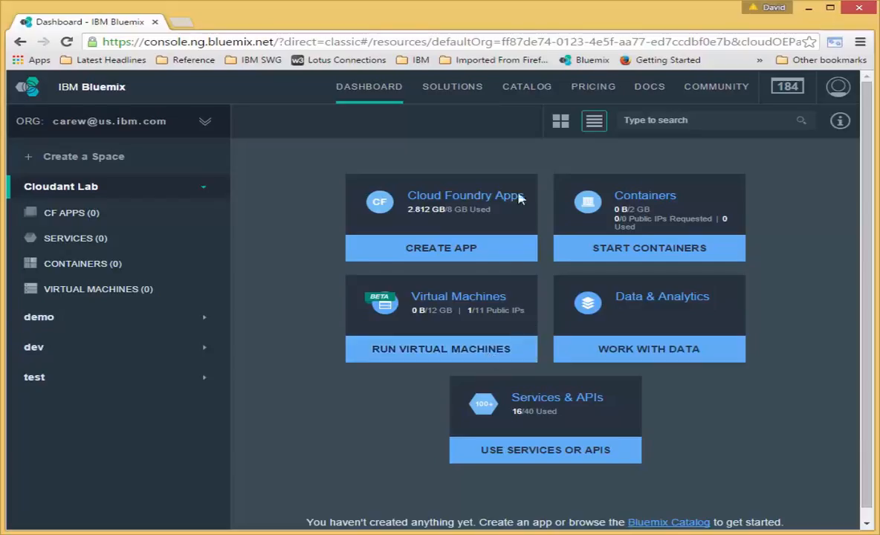
# Create a Cloudant NoSQL DB service from the catalog's Data and Analytics category in the Cloudant Lab space, unbound, with the Shared plan.
pyautogui.click(531, 95)
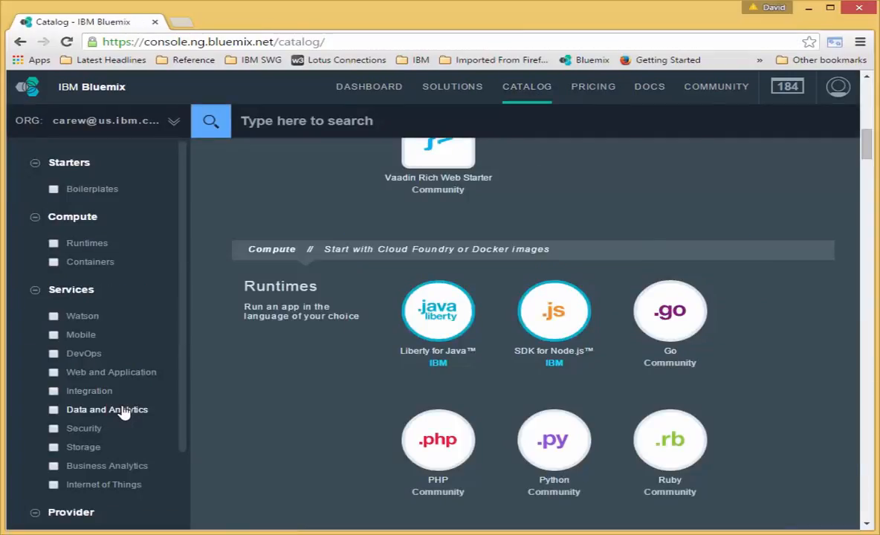
pyautogui.click(122, 409)
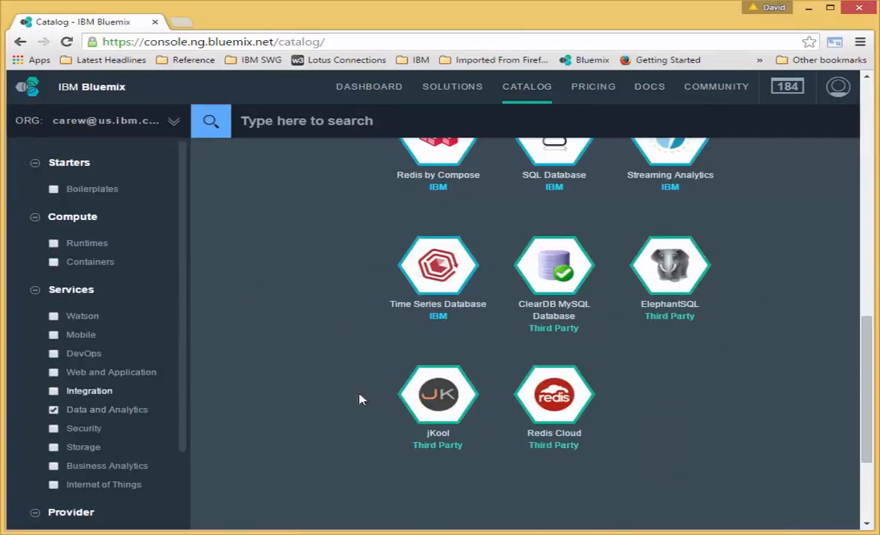
pyautogui.scroll(5, 364, 396)
pyautogui.scroll(4, 364, 397)
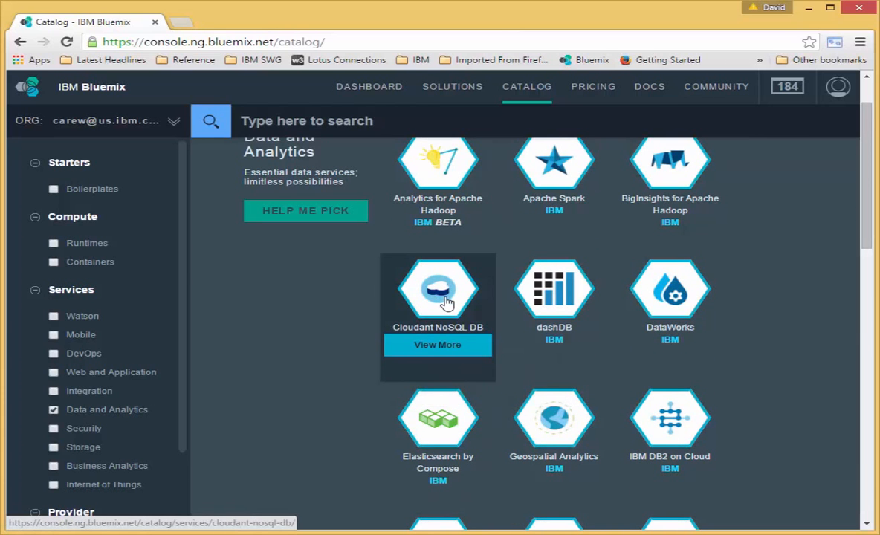
pyautogui.moveTo(447, 303)
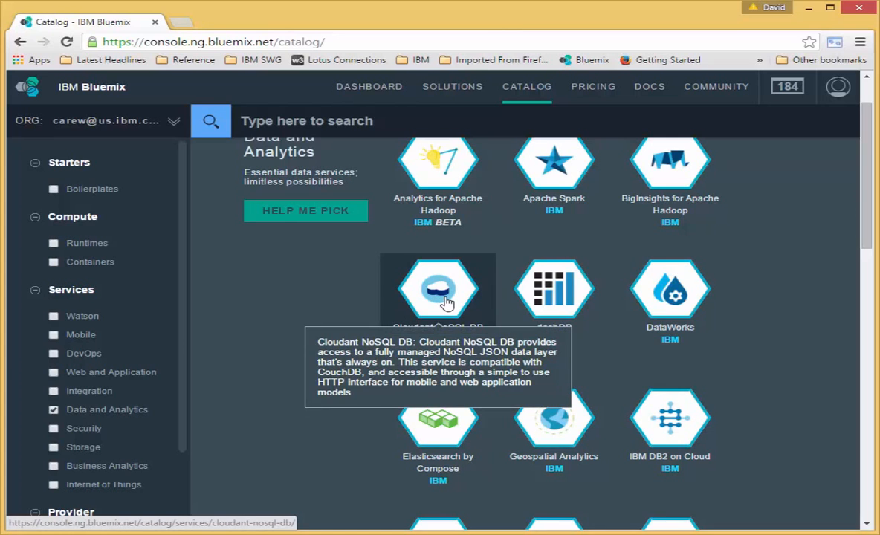
pyautogui.click(447, 303)
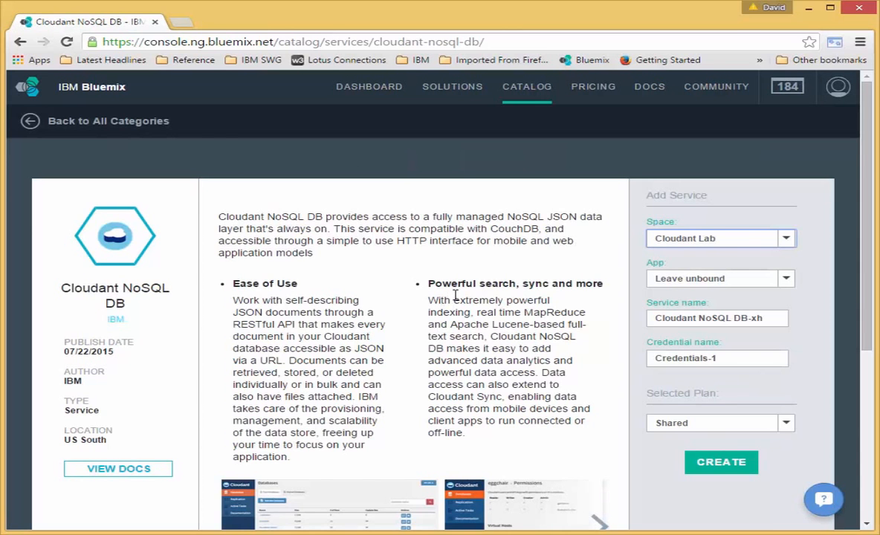
pyautogui.click(737, 465)
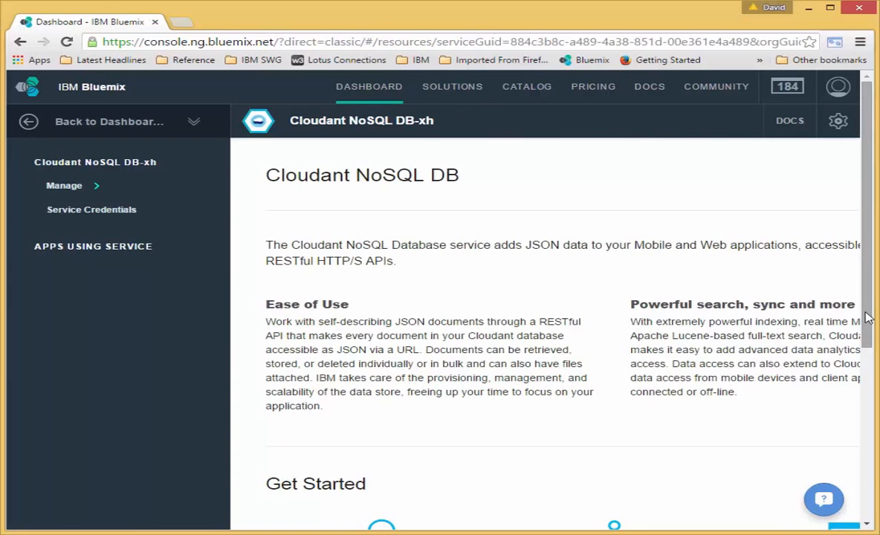
# Launch the Cloudant NoSQL DB console and add a new database named cars.
pyautogui.scroll(-5, 550, 297)
pyautogui.scroll(1, 550, 298)
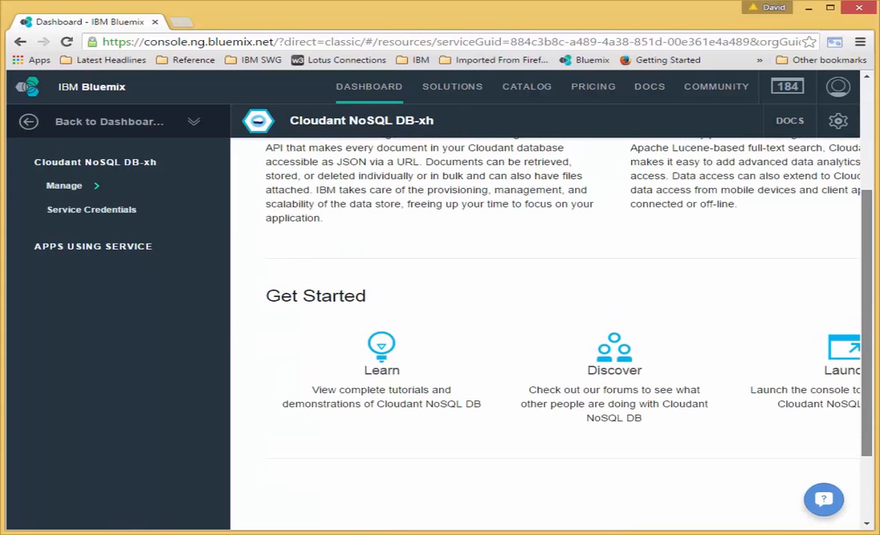
pyautogui.click(848, 354)
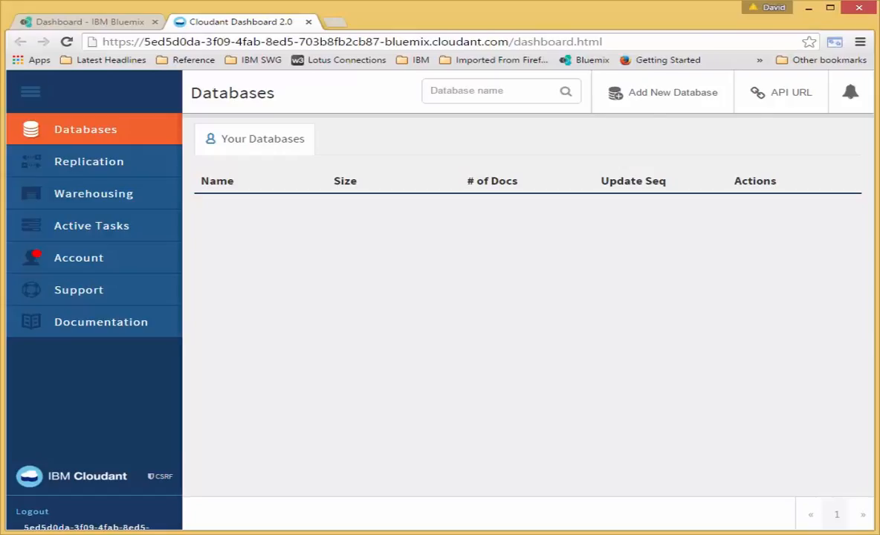
pyautogui.click(653, 98)
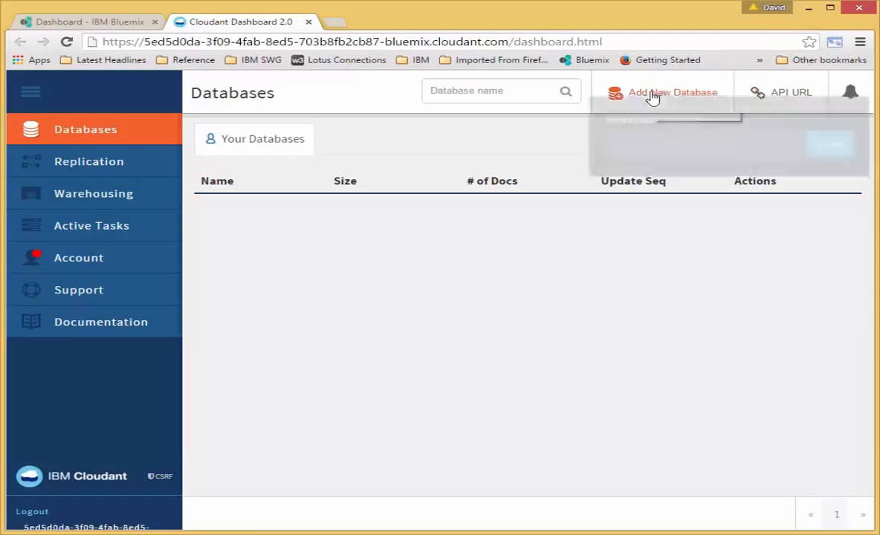
pyautogui.write('cars')
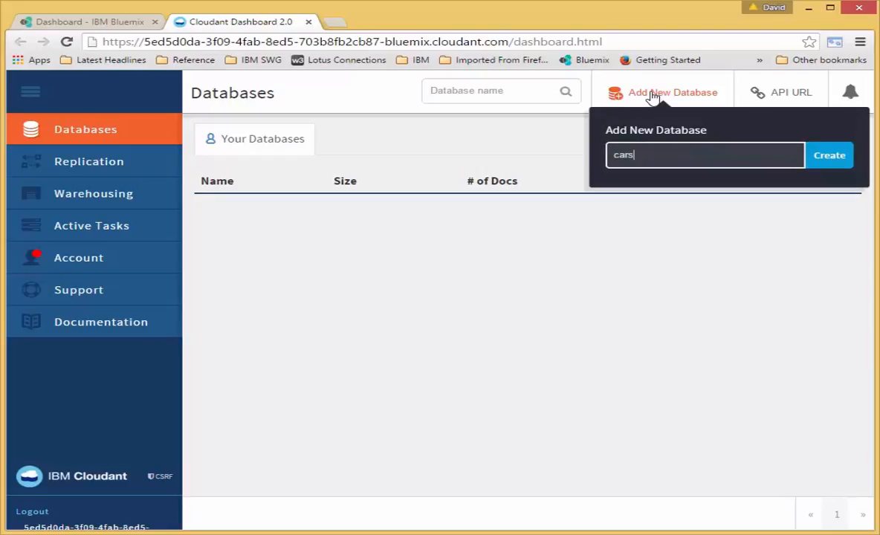
pyautogui.click(822, 159)
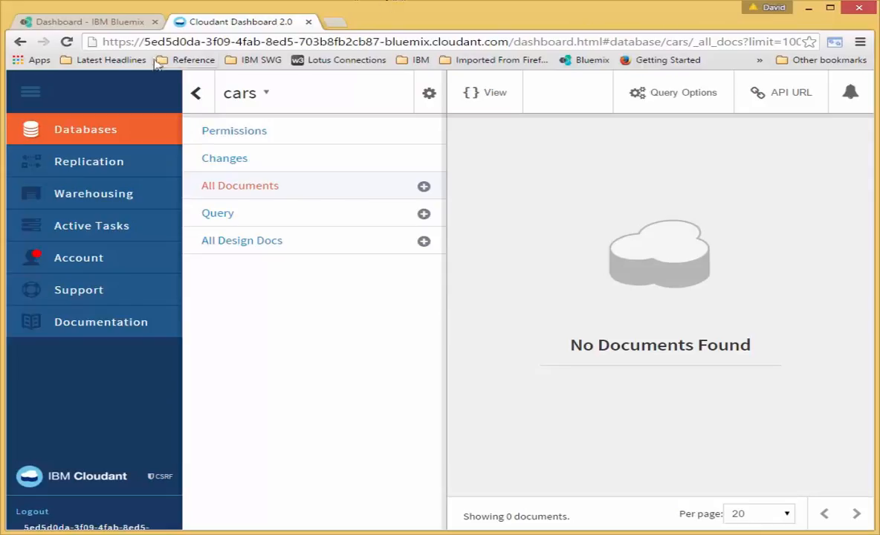
# Return to the Bluemix dashboard and open the service credentials of the Cloudant NoSQL DB service in the Cloudant Lab space.
pyautogui.click(123, 20)
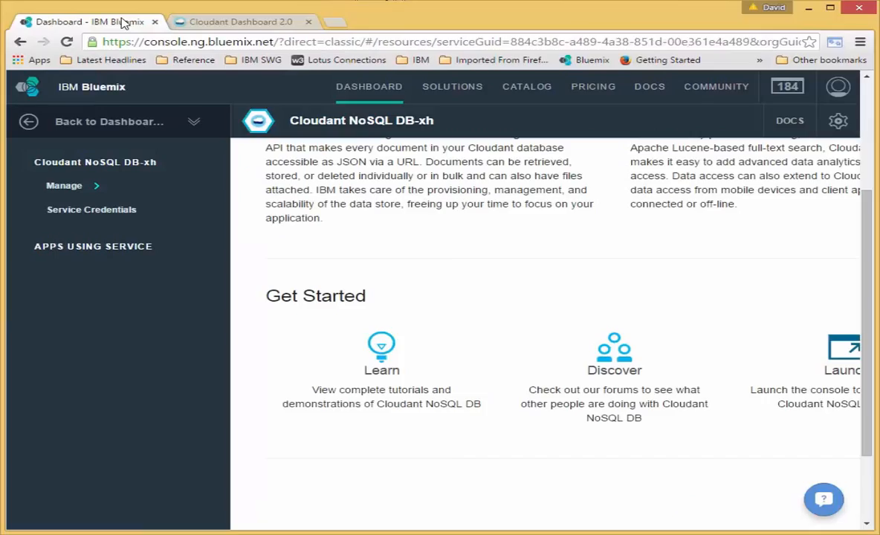
pyautogui.click(109, 122)
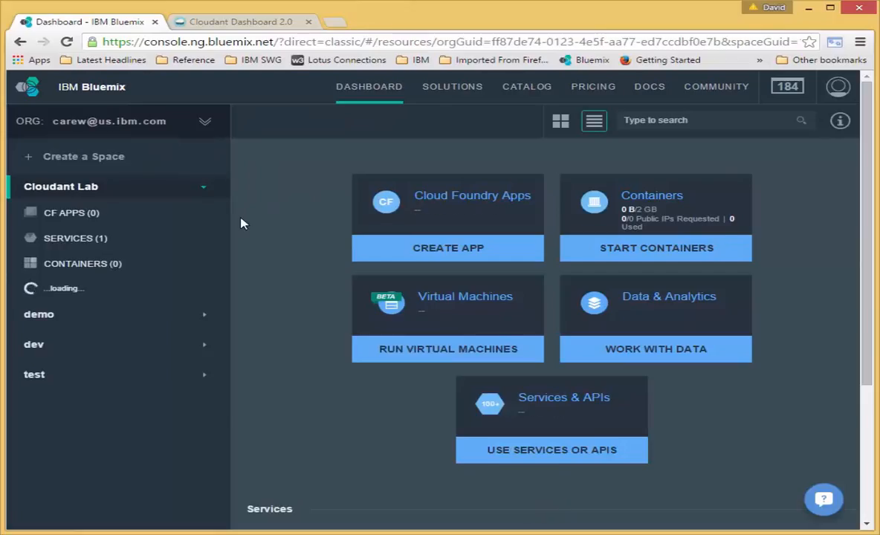
pyautogui.scroll(-3, 240, 223)
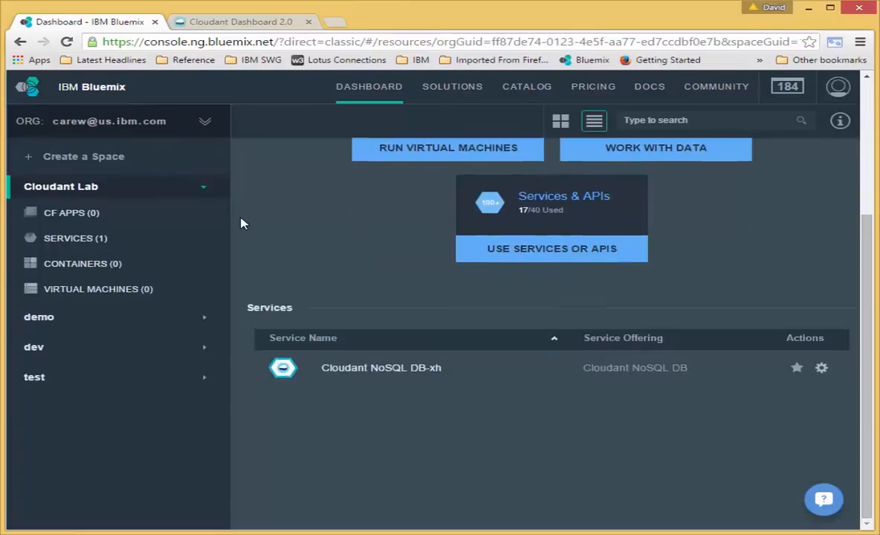
pyautogui.click(295, 374)
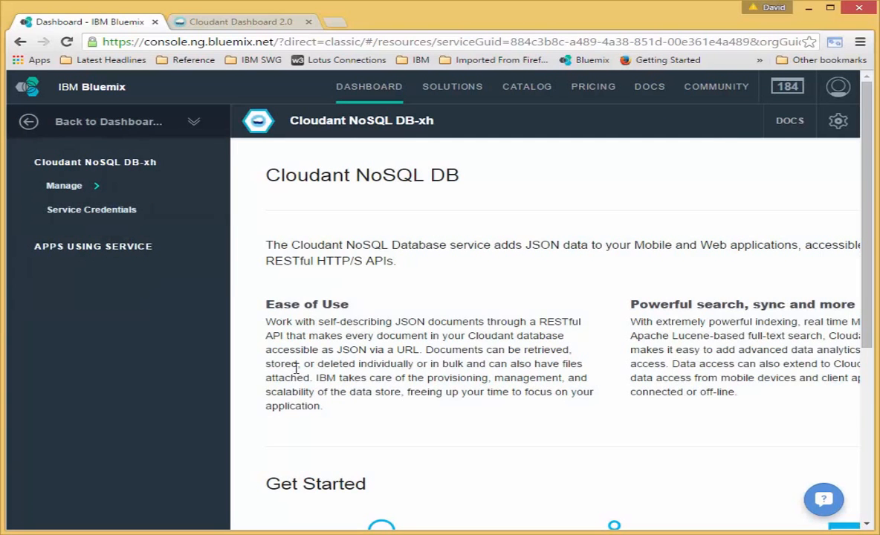
pyautogui.click(87, 211)
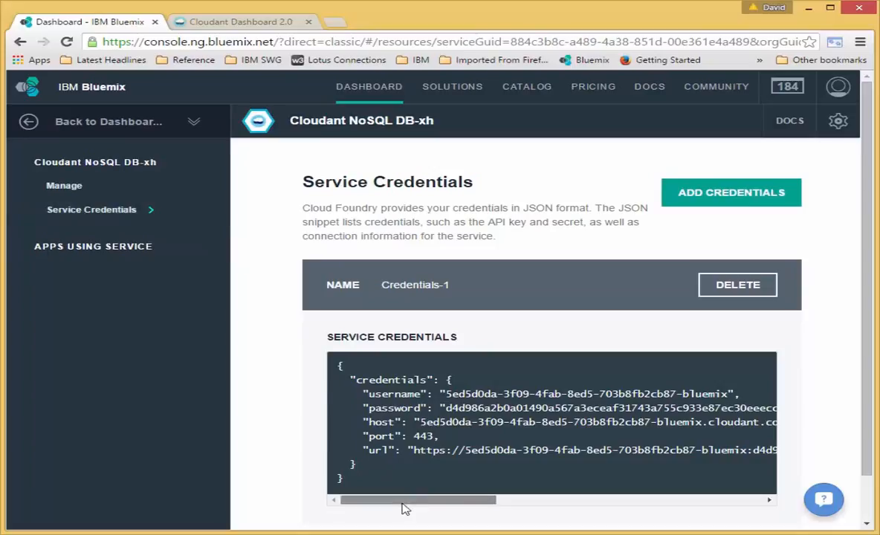
# Copy the full url value, without its quotation marks, from the Credentials-1 JSON.
pyautogui.moveTo(401, 503); pyautogui.dragTo(737, 504)
pyautogui.moveTo(761, 451); pyautogui.dragTo(236, 461)
pyautogui.rightClick(682, 445)
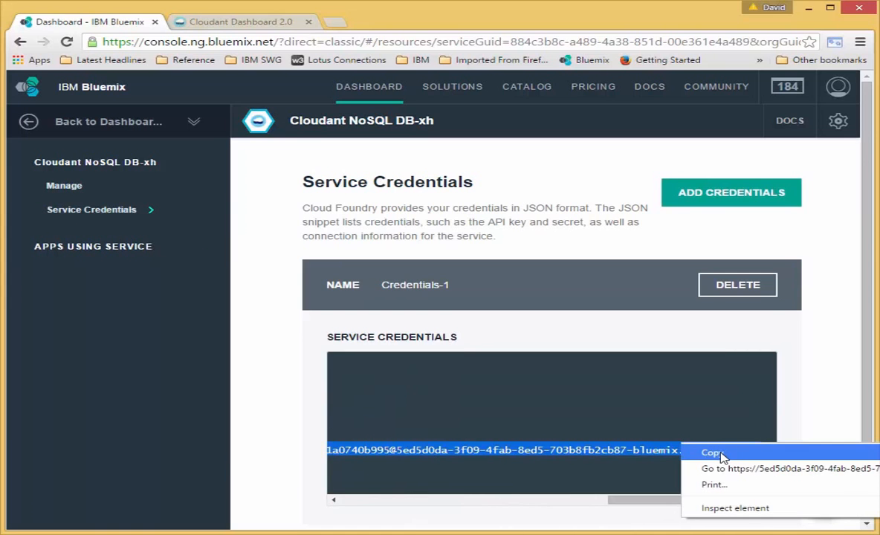
pyautogui.click(712, 452)
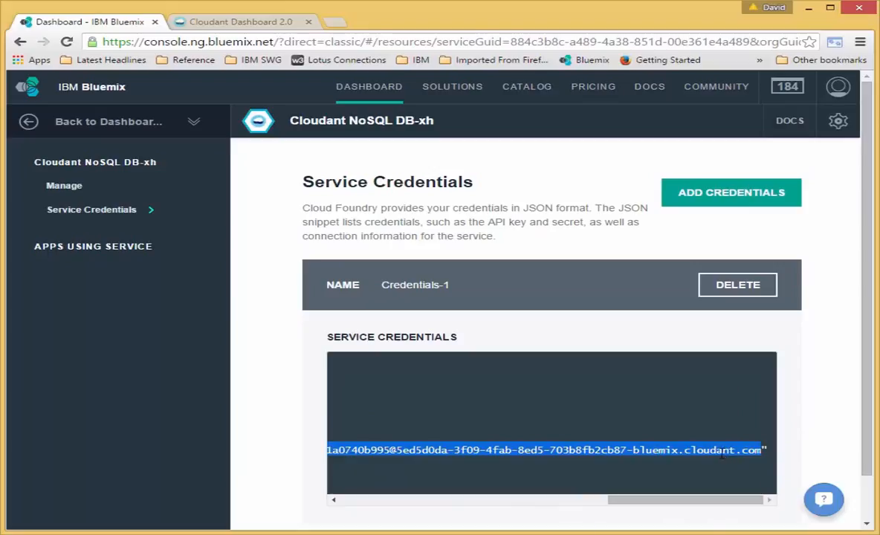
pyautogui.moveTo(653, 500); pyautogui.dragTo(385, 501)
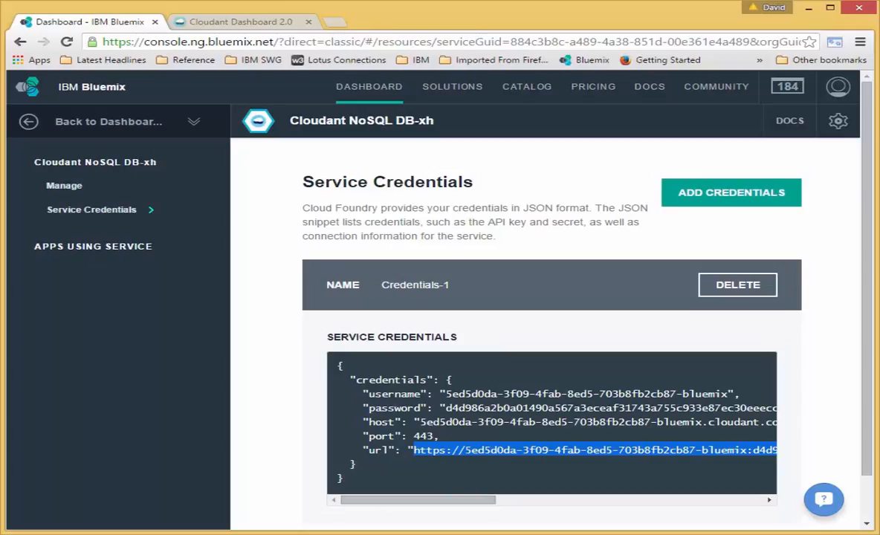
# In Notepad++, replace the placeholder address before /cars/_bulk_docs in upload.bat with the copied credentials URL containing the password, and save the file.
pyautogui.hotkey('alt', 'Tab')
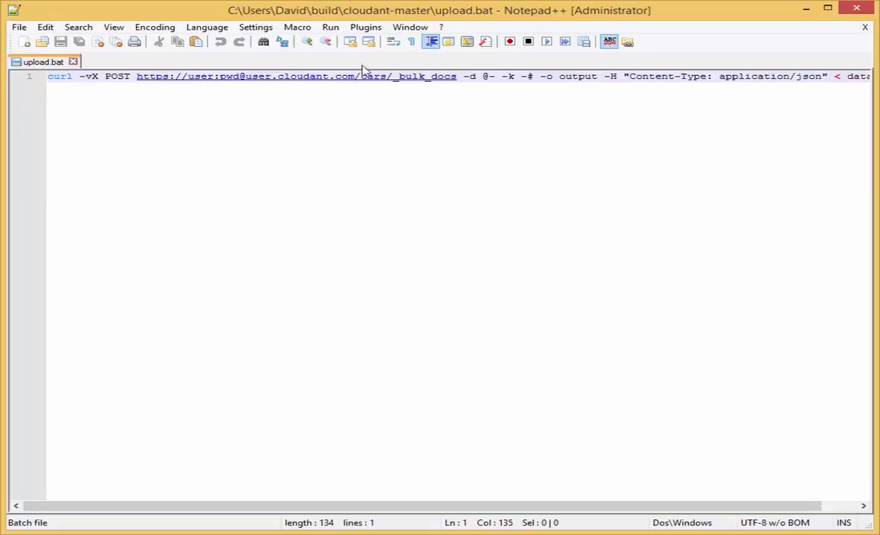
pyautogui.moveTo(355, 77); pyautogui.dragTo(138, 84)
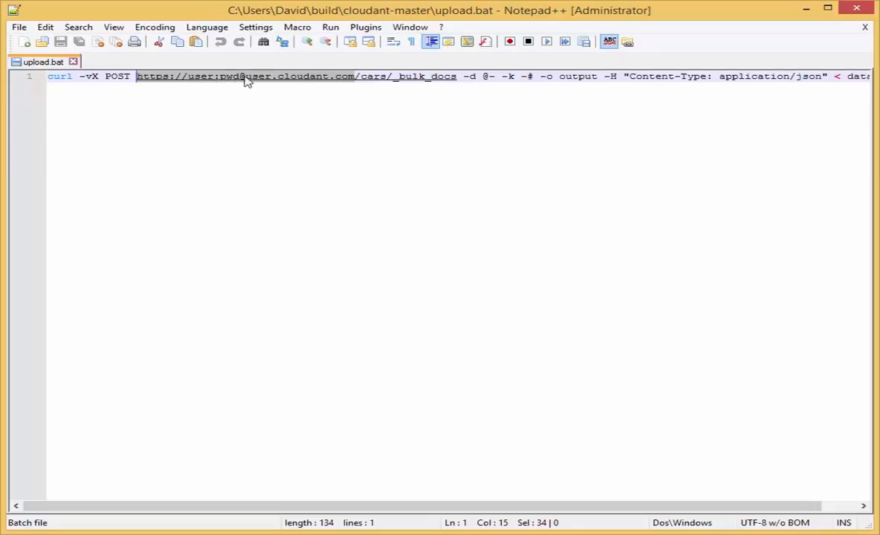
pyautogui.rightClick(314, 81)
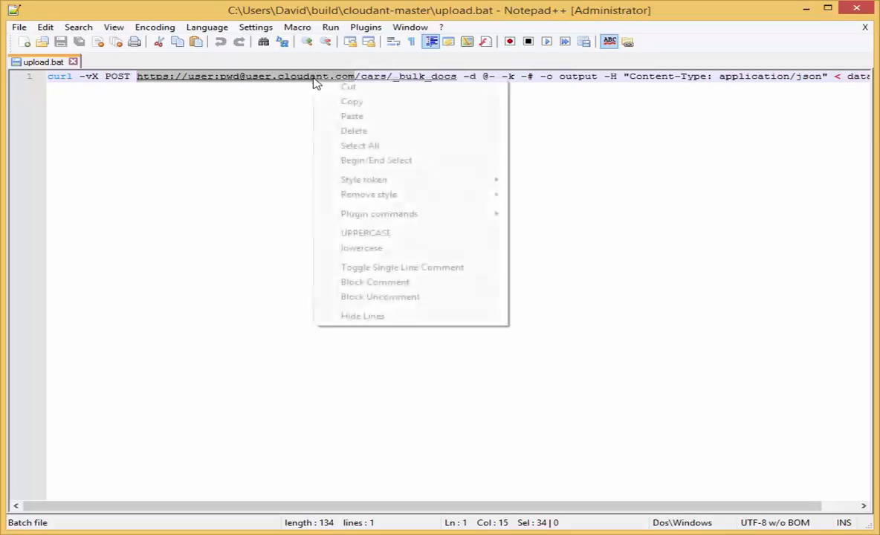
pyautogui.click(362, 117)
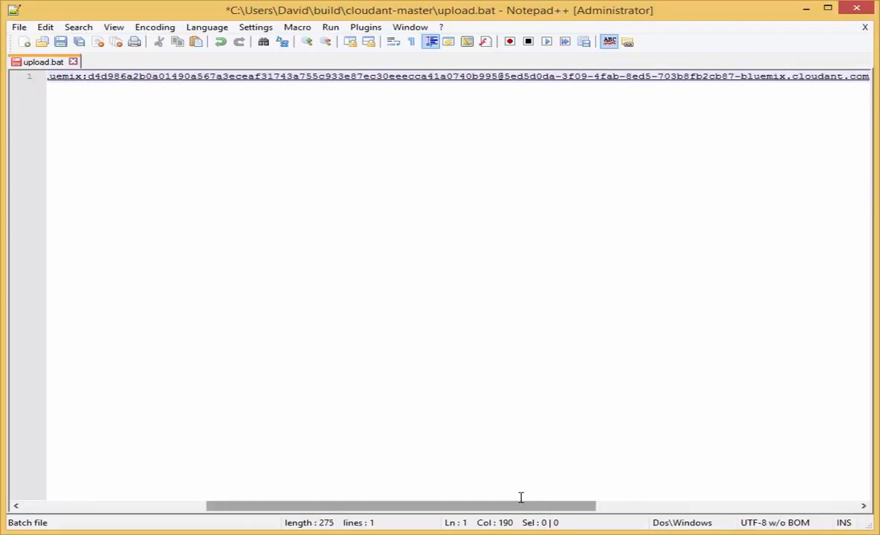
pyautogui.moveTo(518, 509); pyautogui.dragTo(215, 511)
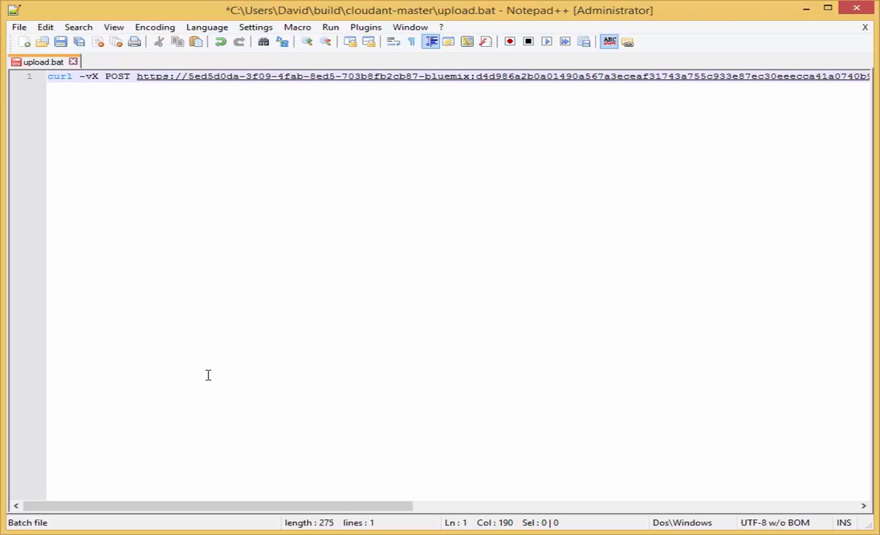
pyautogui.click(18, 29)
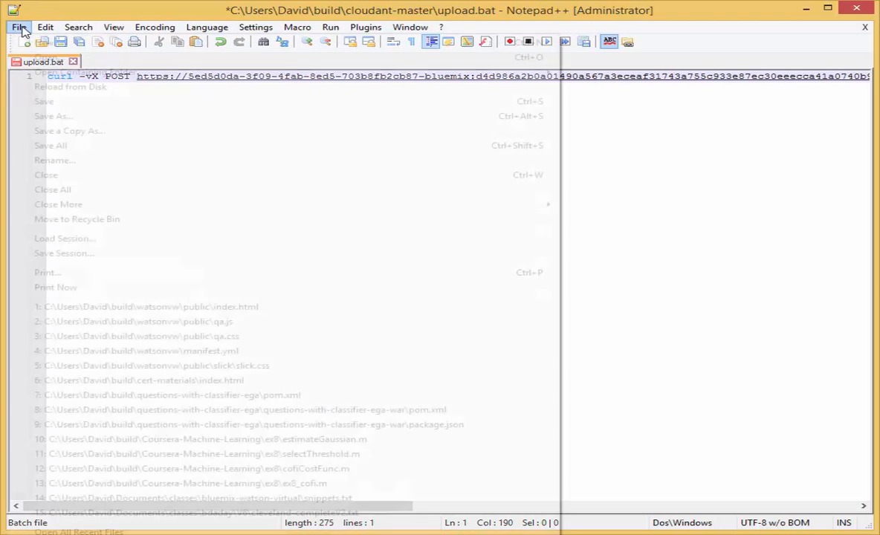
pyautogui.click(44, 101)
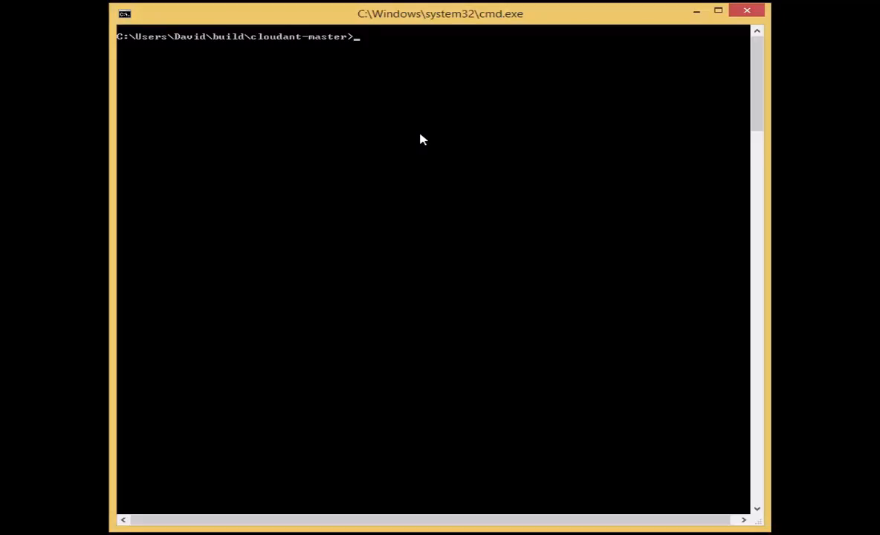
# Run the upload script in the Command Prompt from the cloudant-master folder and display the contents of the output file.
pyautogui.write('upload')
pyautogui.press('Return')
pyautogui.write('type out[')
pyautogui.press('BackSpace')
pyautogui.write('put')
pyautogui.press('Return')
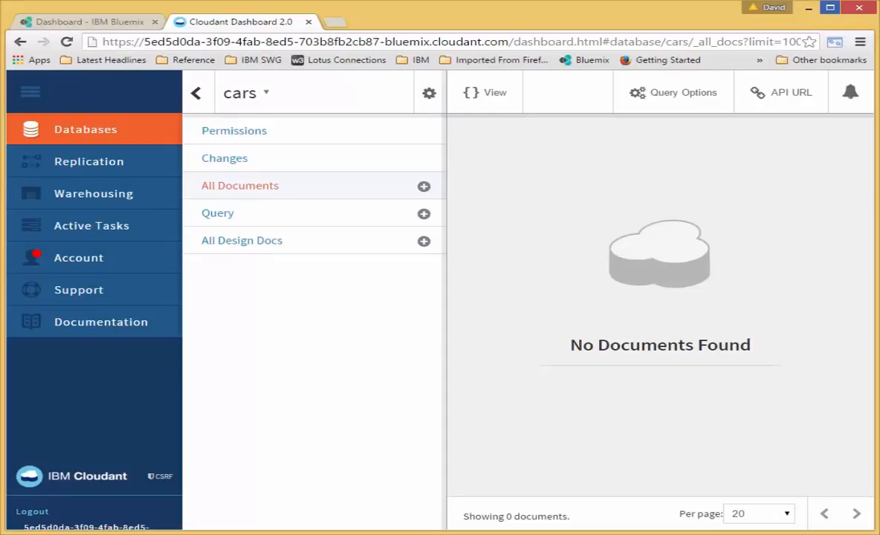
# Start a new view in the cars database with a new design document named query and the index name price.
pyautogui.click(424, 243)
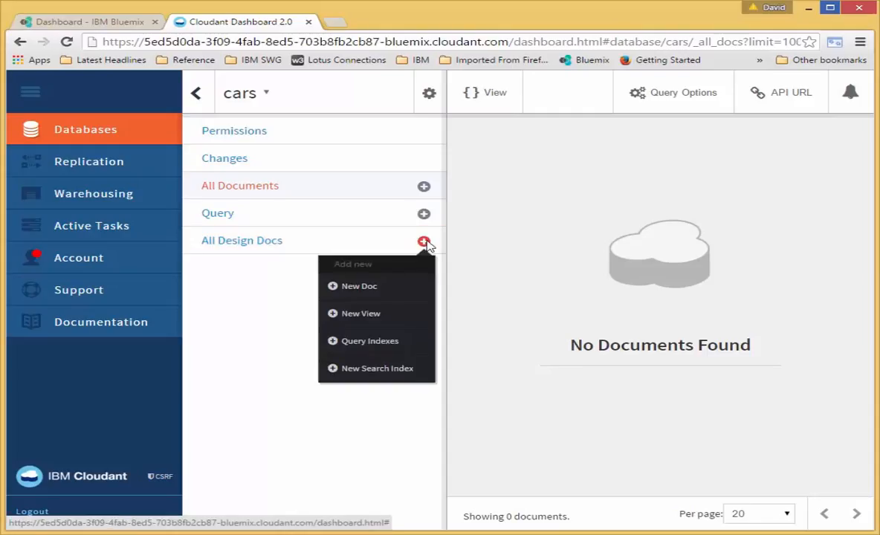
pyautogui.click(387, 318)
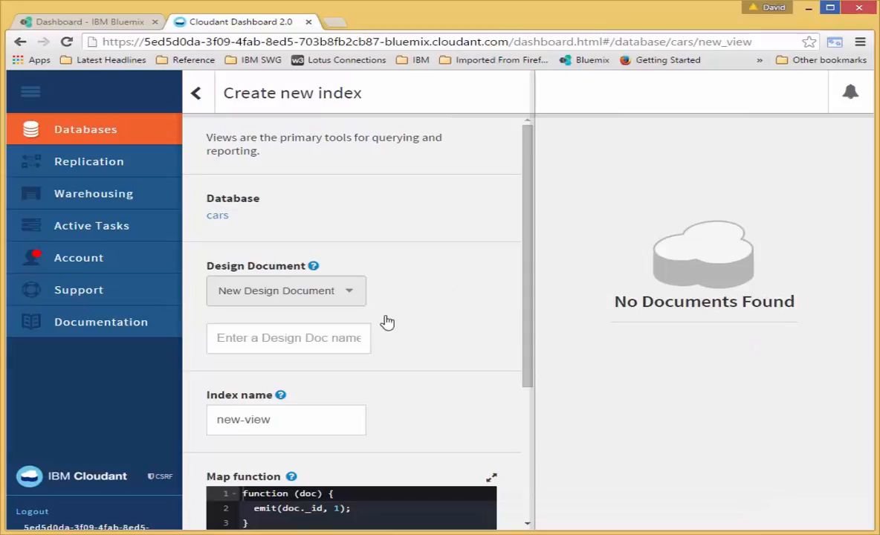
pyautogui.click(334, 337)
pyautogui.write('query')
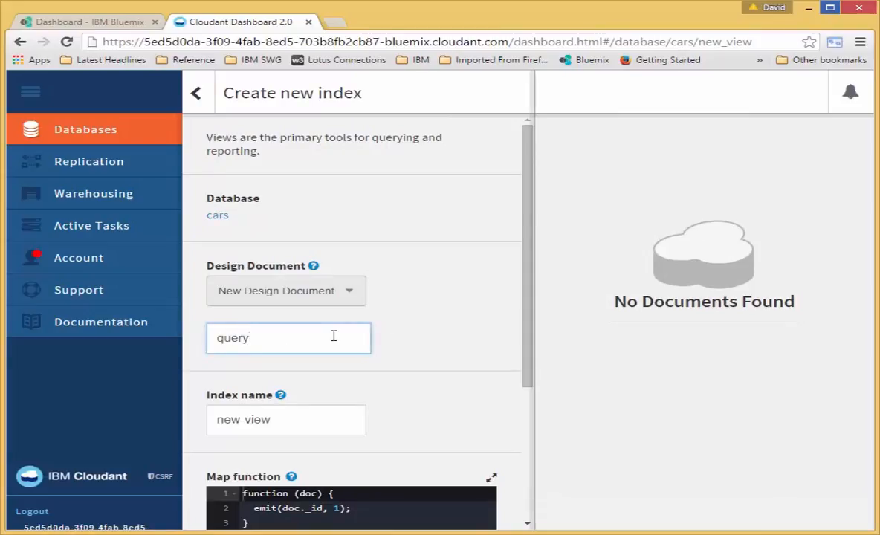
pyautogui.press('Tab')
pyautogui.write('pri')
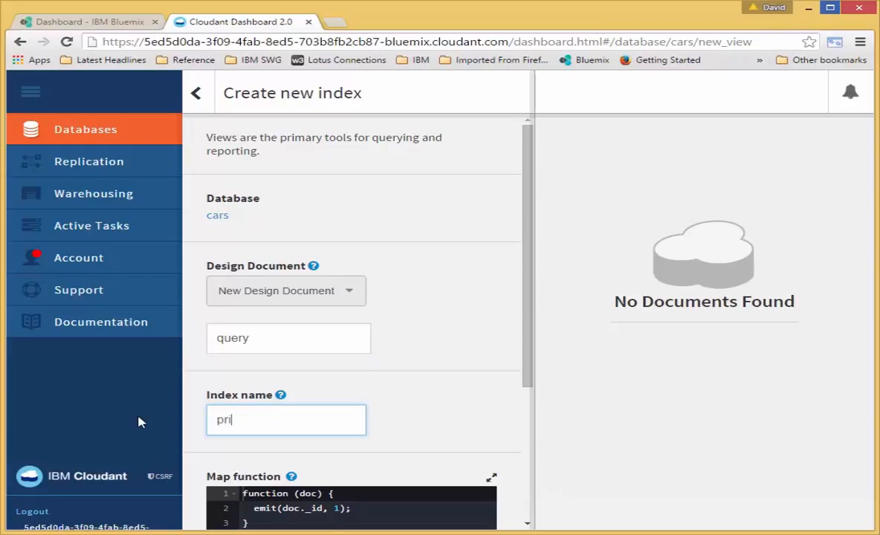
pyautogui.write('ce')
# Change the map function's emit call to emit(doc.price, doc._id).
pyautogui.click(282, 507)
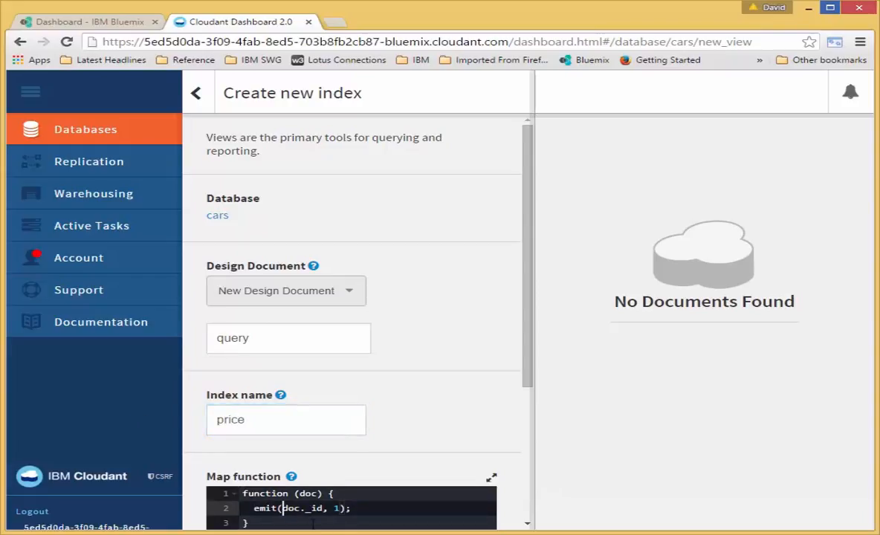
pyautogui.write('doc.pr')
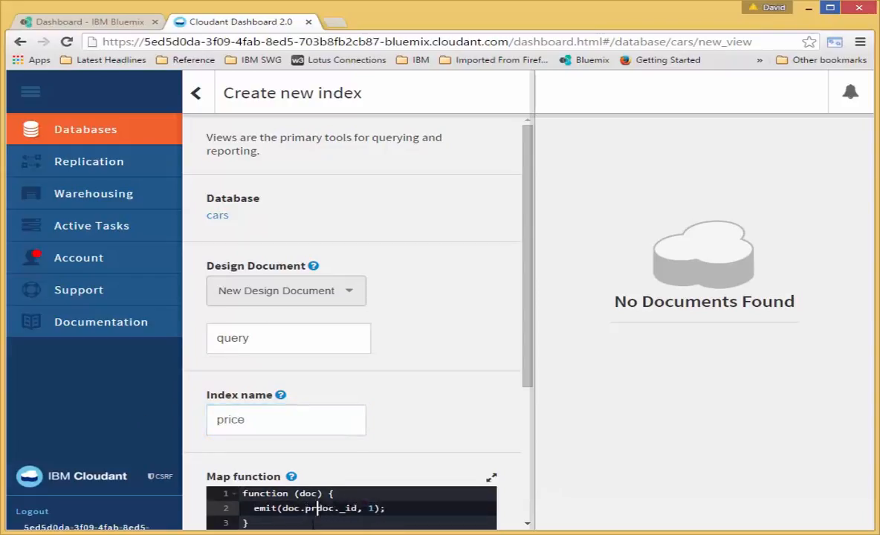
pyautogui.write('ice')
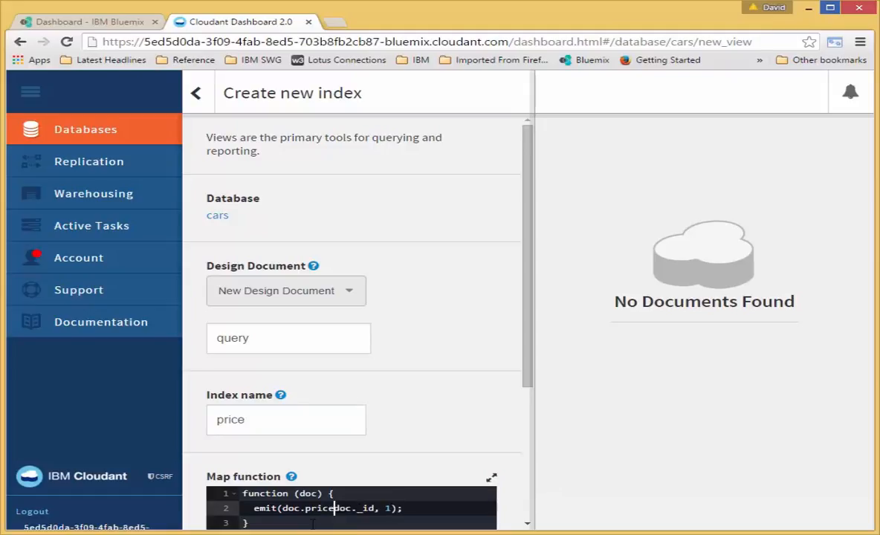
pyautogui.write(',')
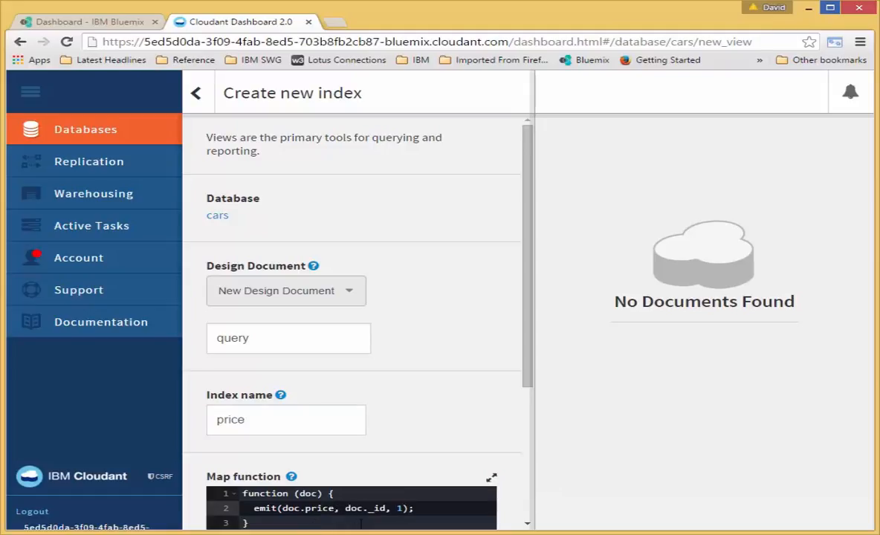
pyautogui.click(403, 510)
pyautogui.press('BackSpace')
pyautogui.press('BackSpace')
pyautogui.press('BackSpace')
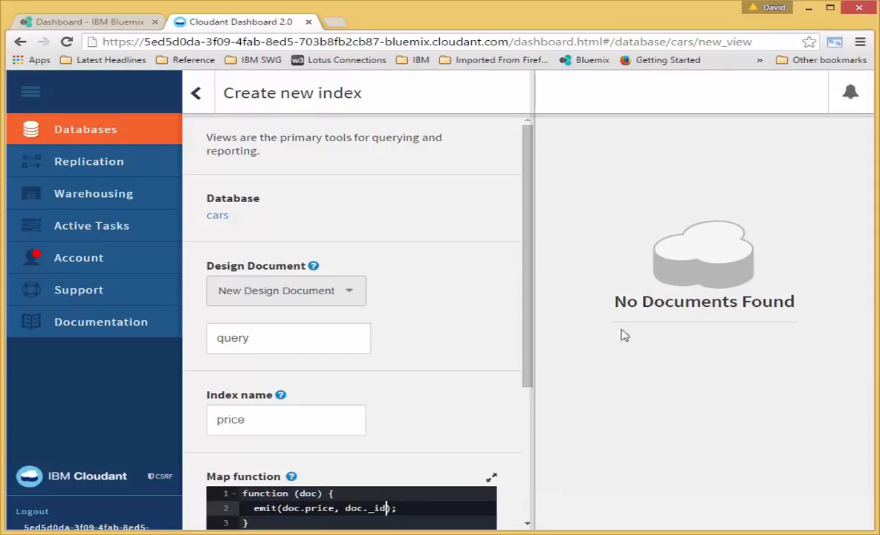
# Set the price view's reduce function to _count, then save and build the index.
pyautogui.moveTo(530, 353); pyautogui.dragTo(523, 465)
pyautogui.click(351, 423)
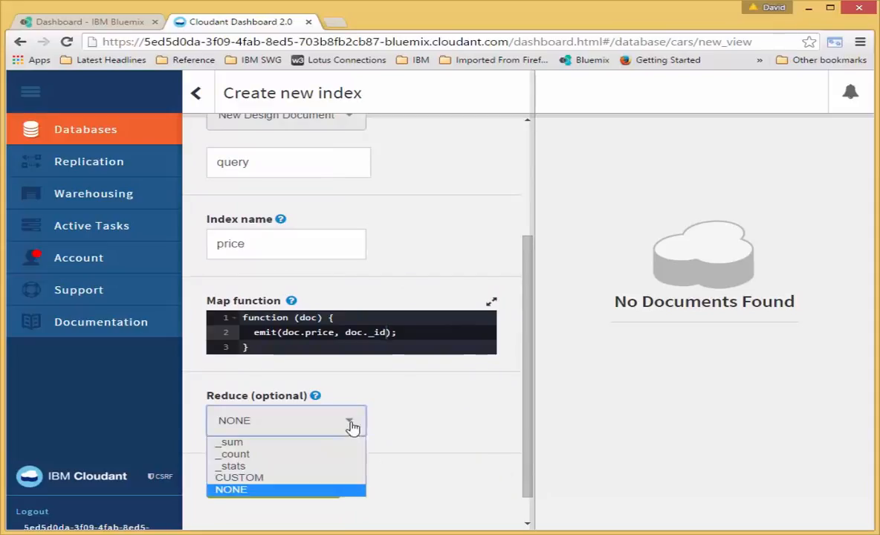
pyautogui.click(330, 454)
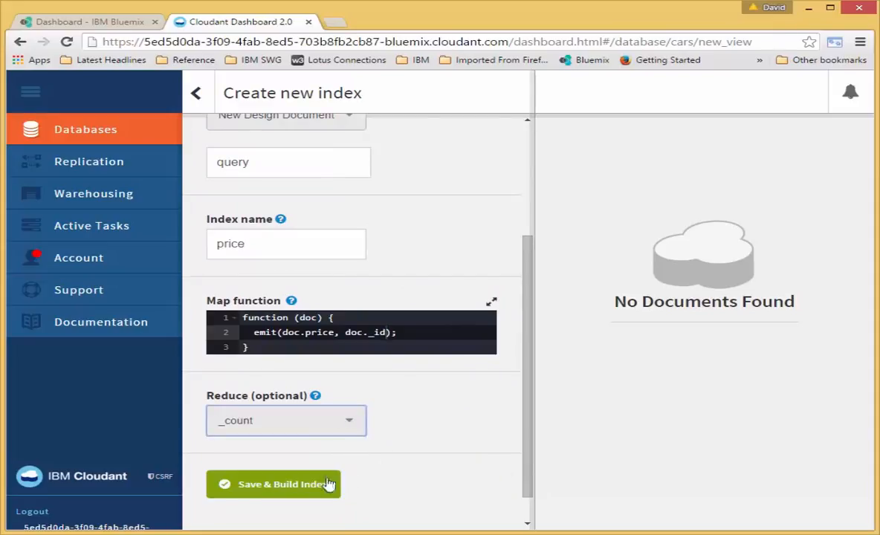
pyautogui.click(302, 489)
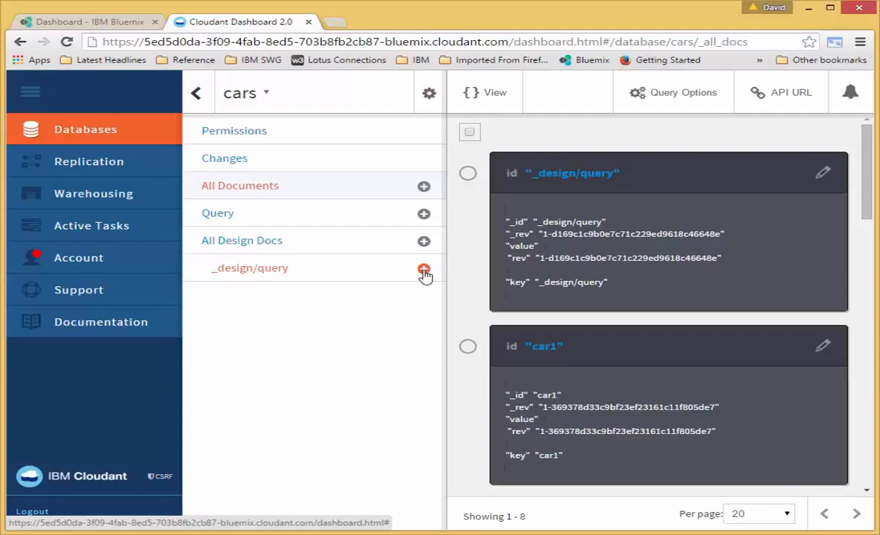
# Start another new view under the _design/query design document and name its index make.
pyautogui.click(423, 270)
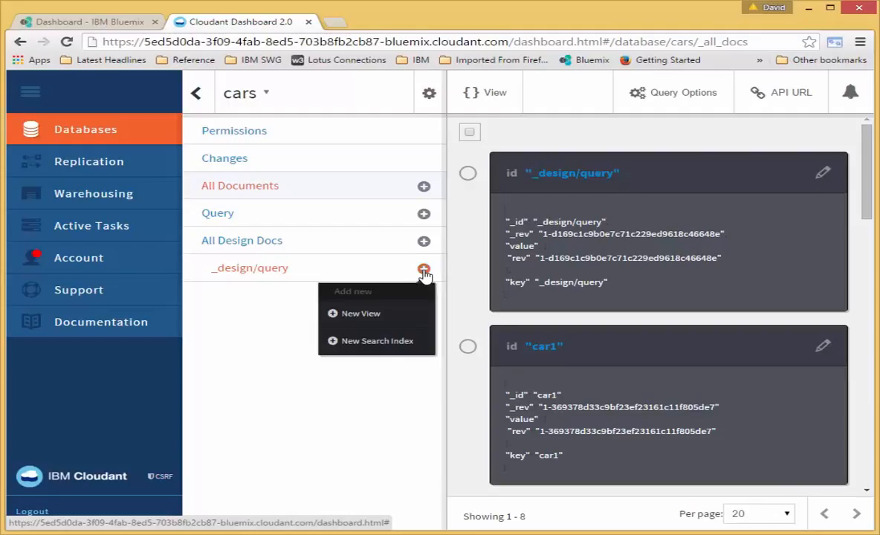
pyautogui.click(367, 323)
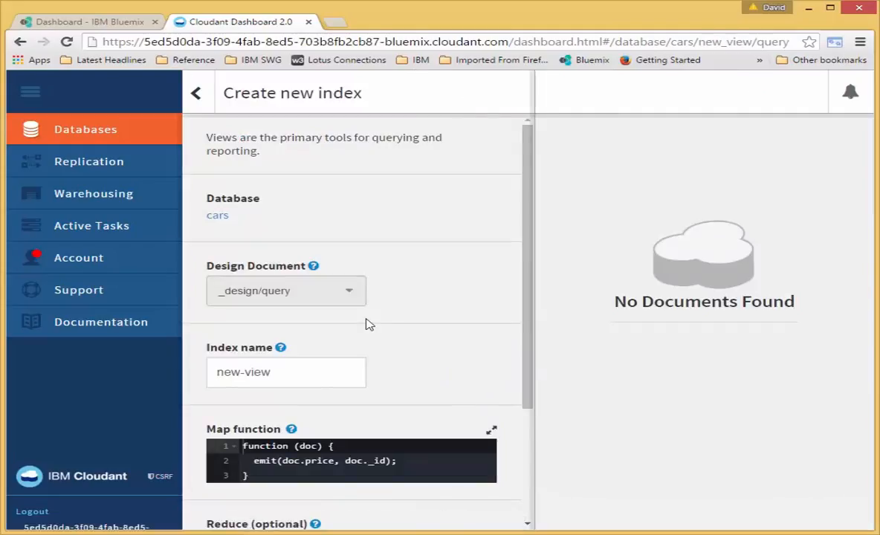
pyautogui.click(289, 370)
pyautogui.tripleClick(289, 370)
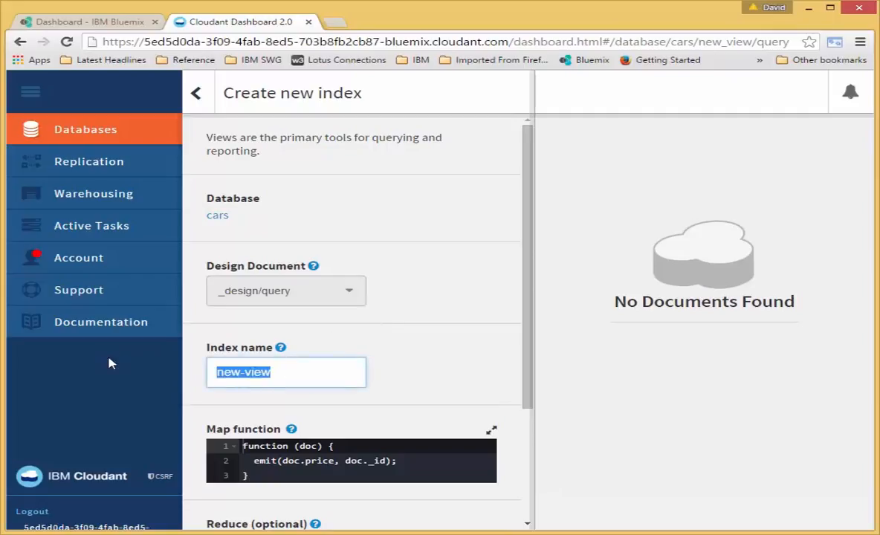
pyautogui.write('make')
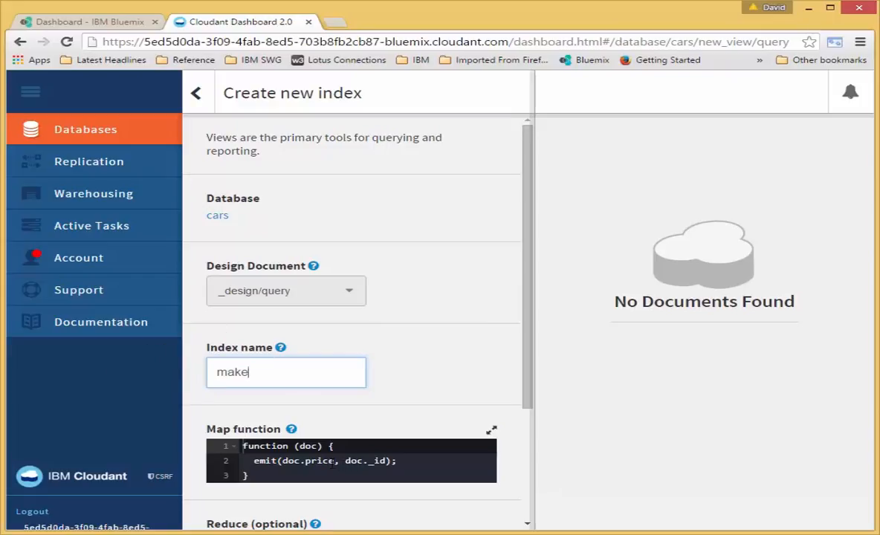
# Replace price with make in the map function so it reads emit(doc.make, doc._id).
pyautogui.click(332, 462)
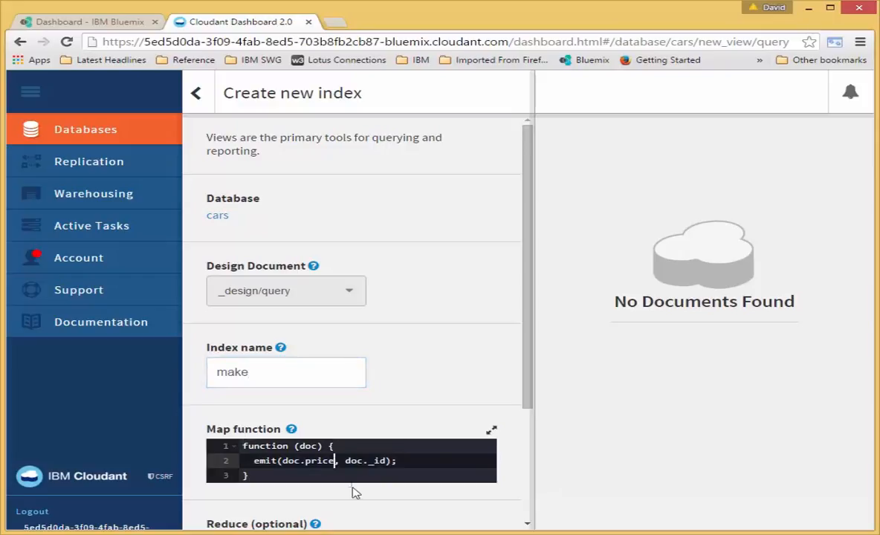
pyautogui.press('BackSpace')
pyautogui.press('BackSpace')
pyautogui.press('BackSpace')
pyautogui.press('BackSpace')
pyautogui.press('BackSpace')
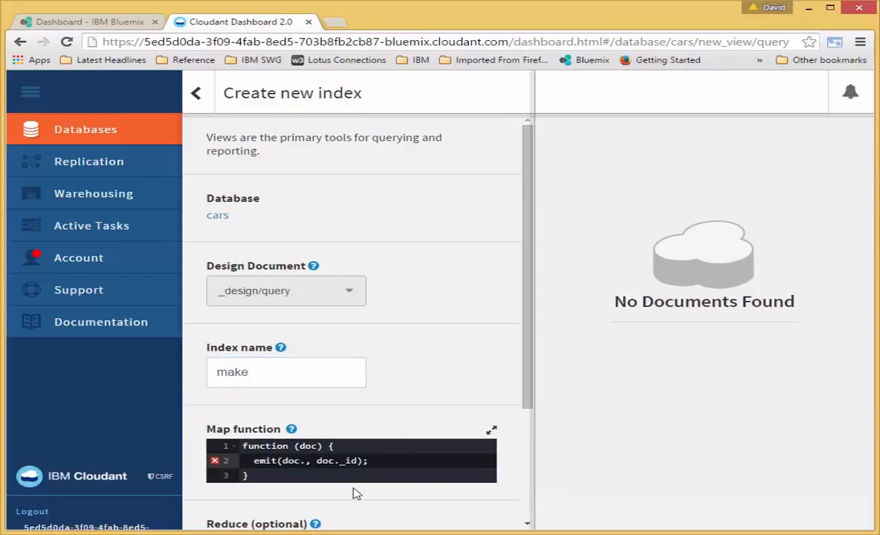
pyautogui.write('make')
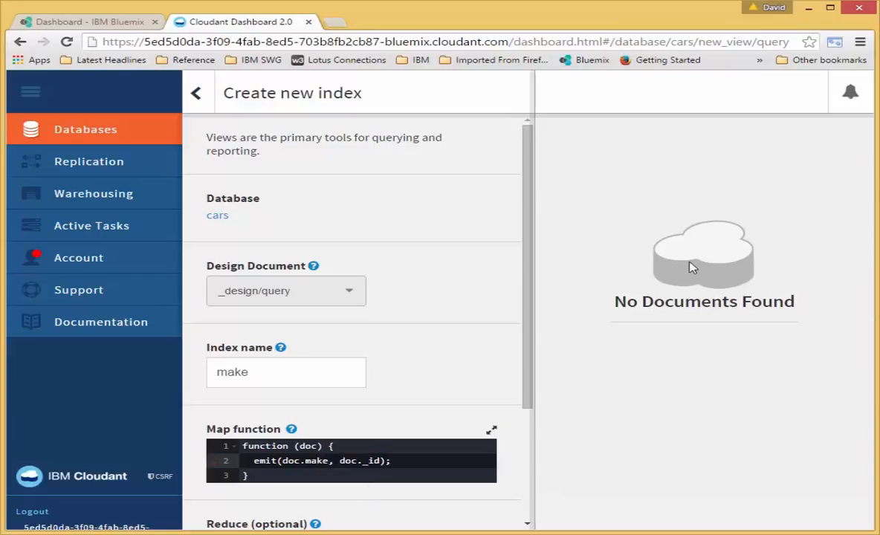
# Set the make view's reduce function to _count, then save and build the index.
pyautogui.moveTo(534, 270); pyautogui.dragTo(483, 380)
pyautogui.click(350, 391)
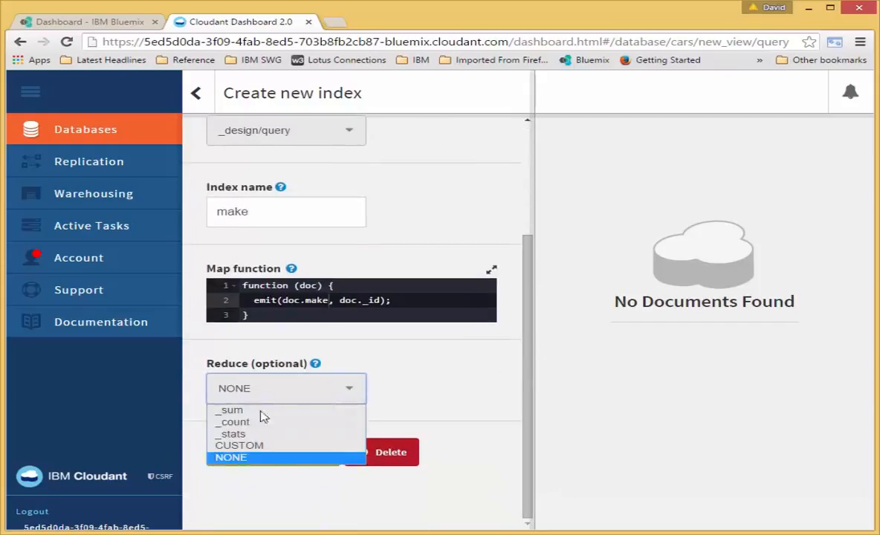
pyautogui.click(229, 421)
pyautogui.click(271, 451)
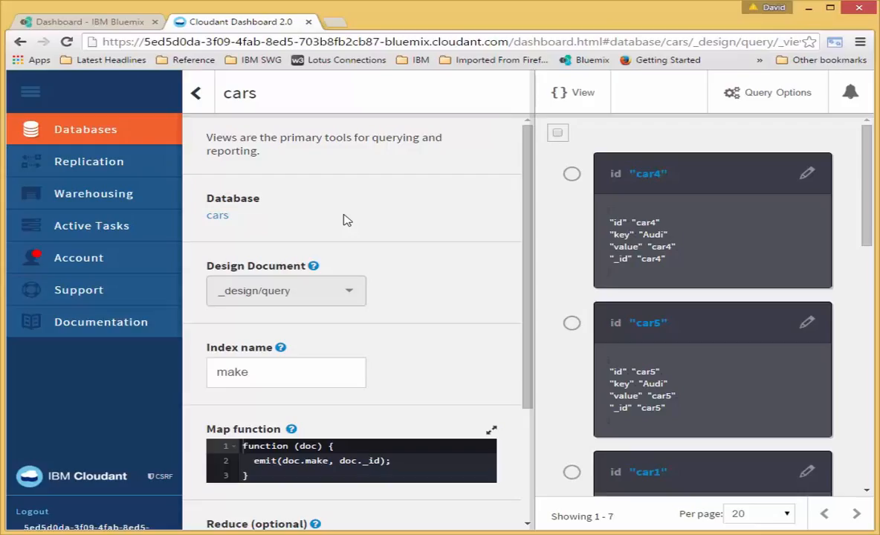
# Return to the Bluemix service credentials and copy the host value, without quotation marks, from the Credentials-1 JSON.
pyautogui.click(102, 23)
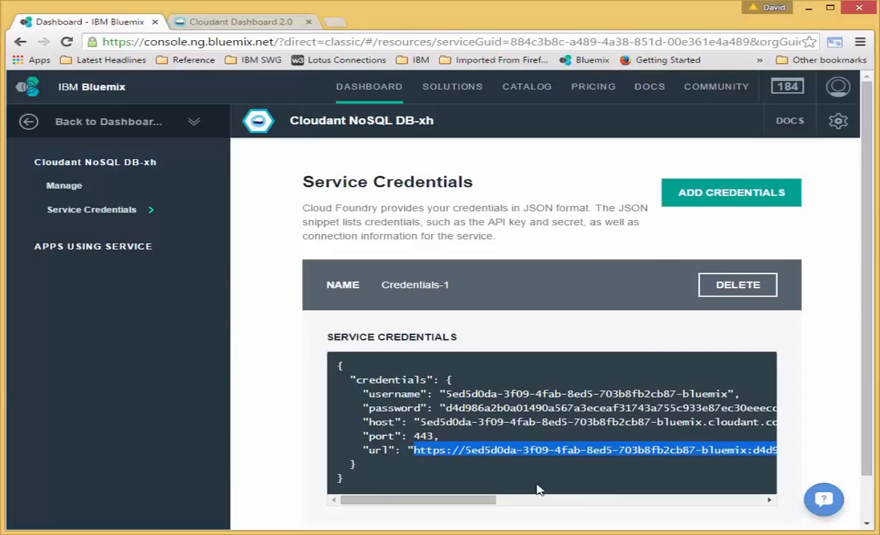
pyautogui.moveTo(420, 421); pyautogui.dragTo(711, 422)
pyautogui.rightClick(710, 422)
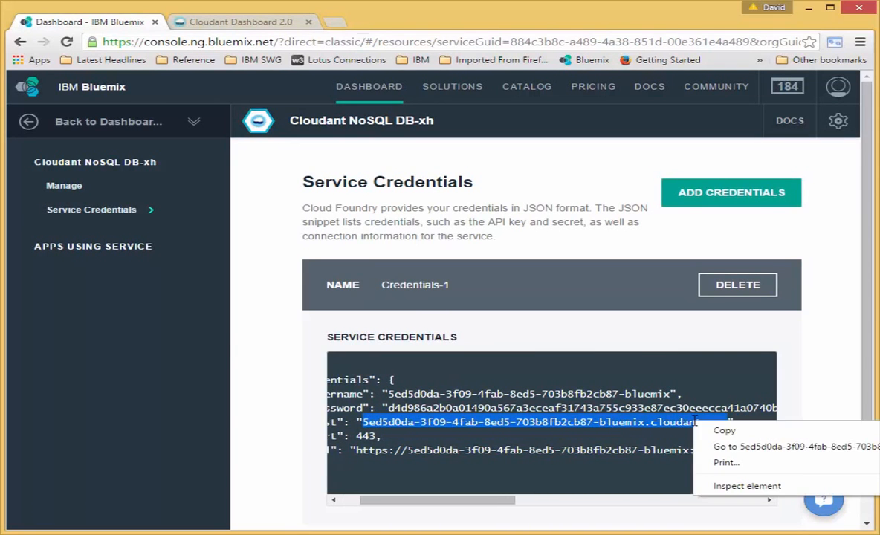
pyautogui.click(725, 428)
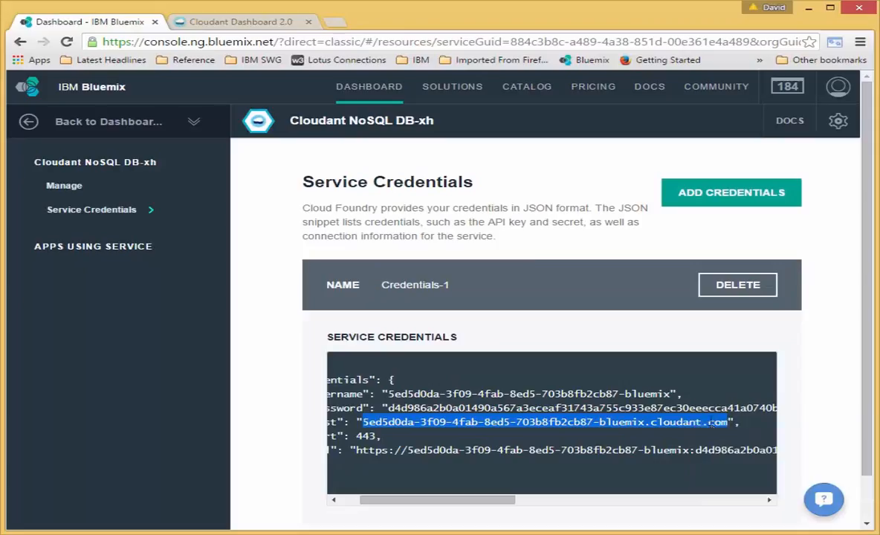
pyautogui.click(336, 22)
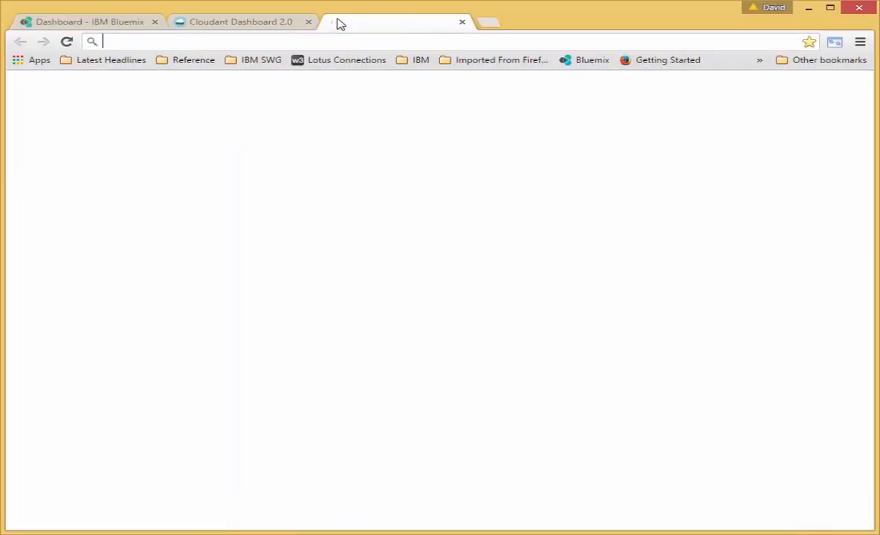
pyautogui.rightClick(284, 43)
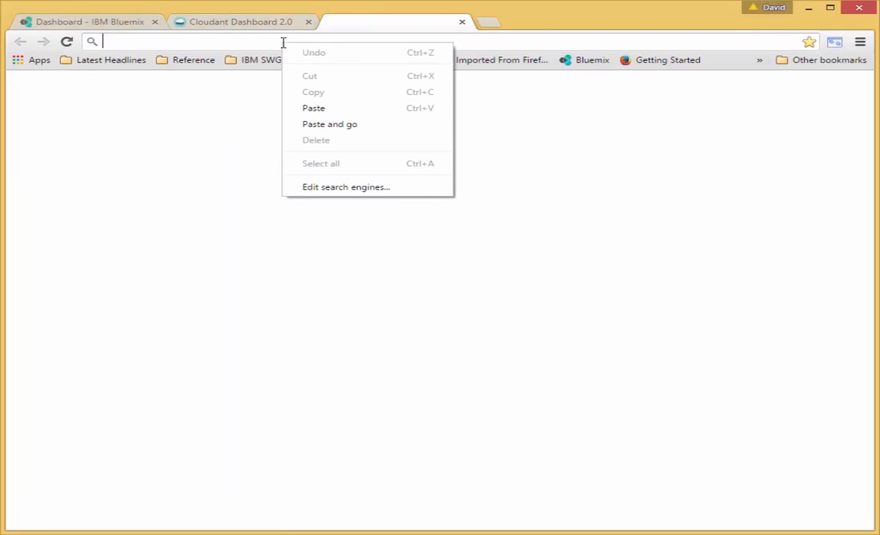
pyautogui.click(338, 111)
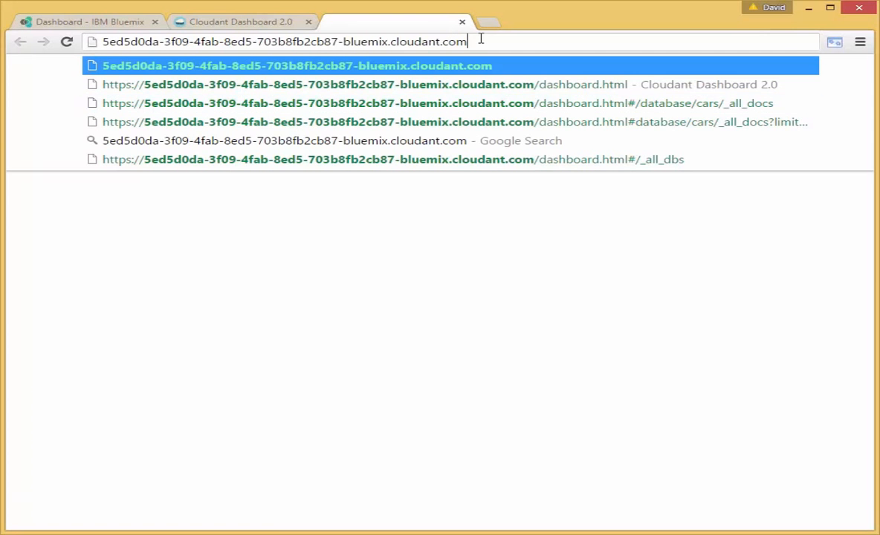
pyautogui.click(105, 44)
pyautogui.write('http')
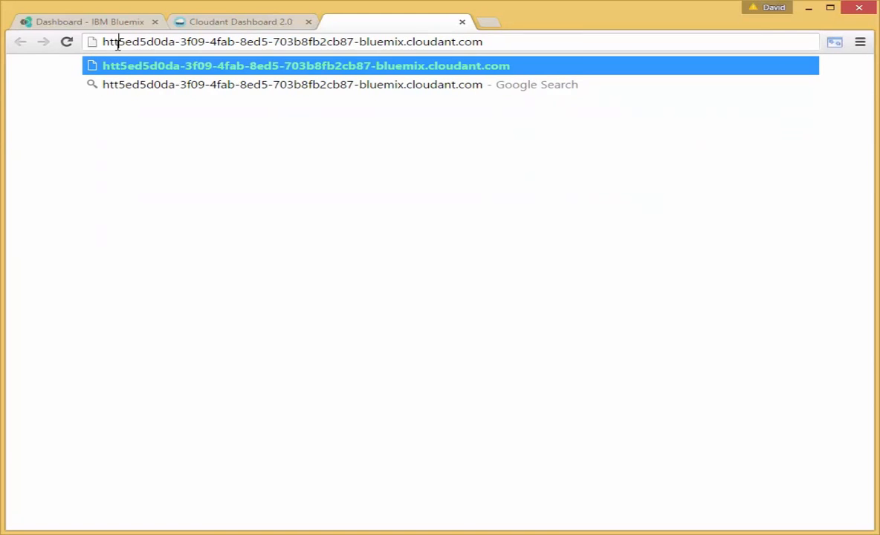
pyautogui.write('s://')
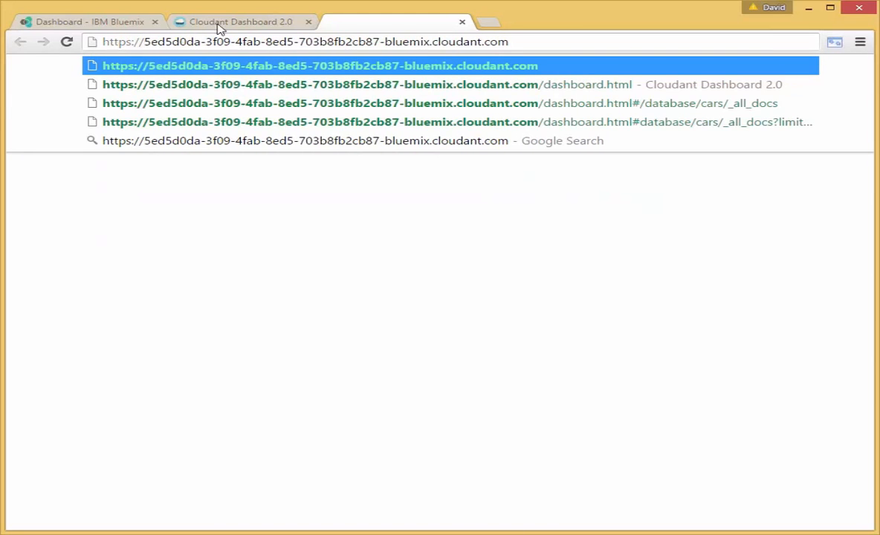
# Append /cars/_design/query/_view/price?group=true to the host address and load the query.
pyautogui.click(540, 47)
pyautogui.write('/cars')
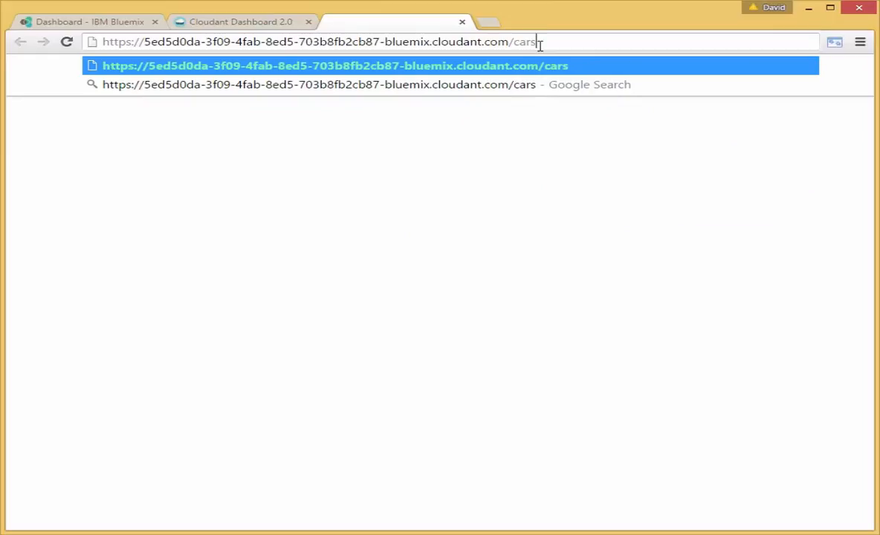
pyautogui.hotkey('ctrl', 'v')
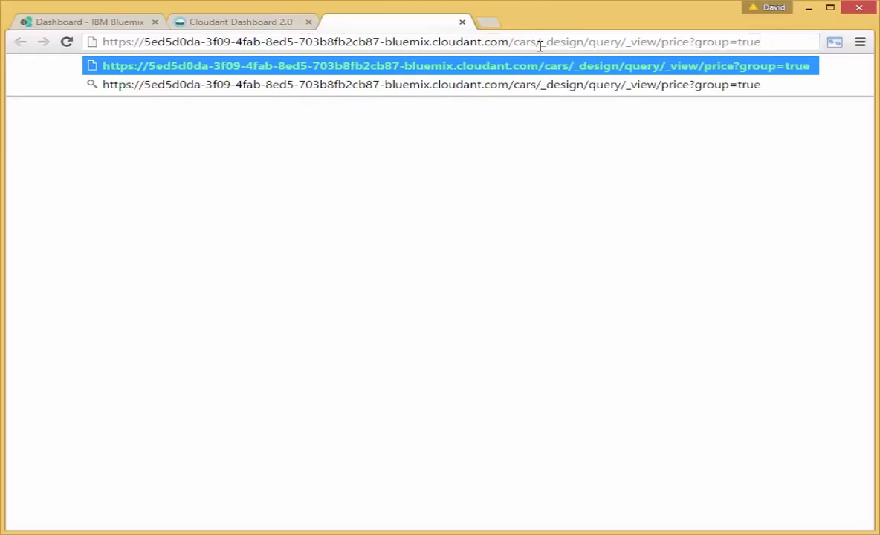
pyautogui.press('Return')
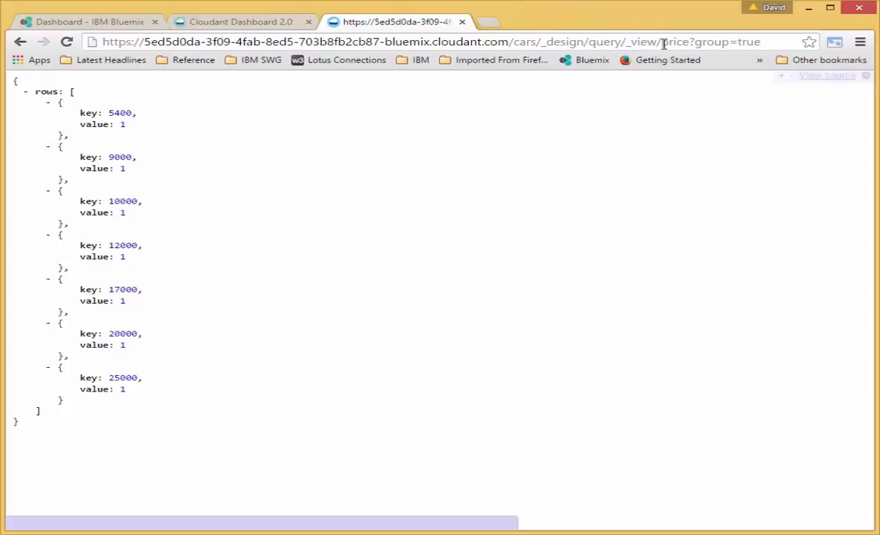
# Append &startkey=5000&endkey=30000 to the price view's query address and load it.
pyautogui.click(763, 42)
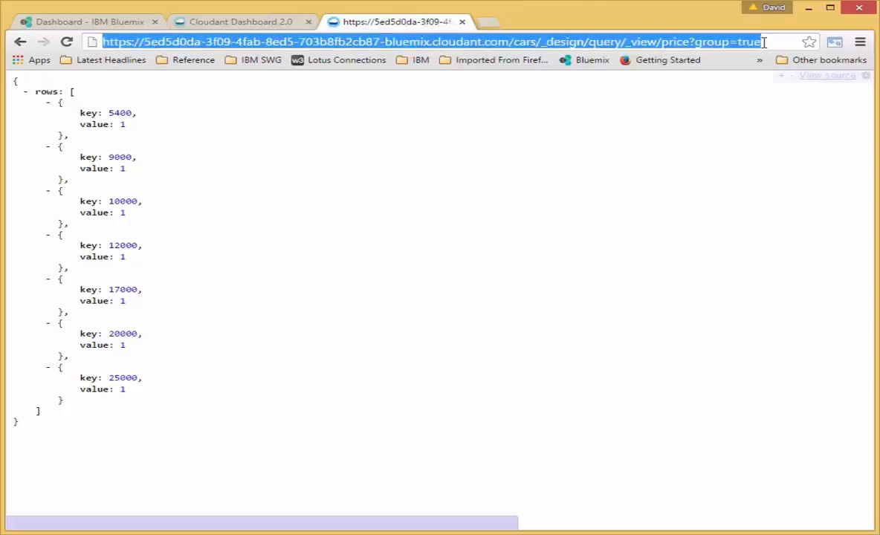
pyautogui.click(763, 42)
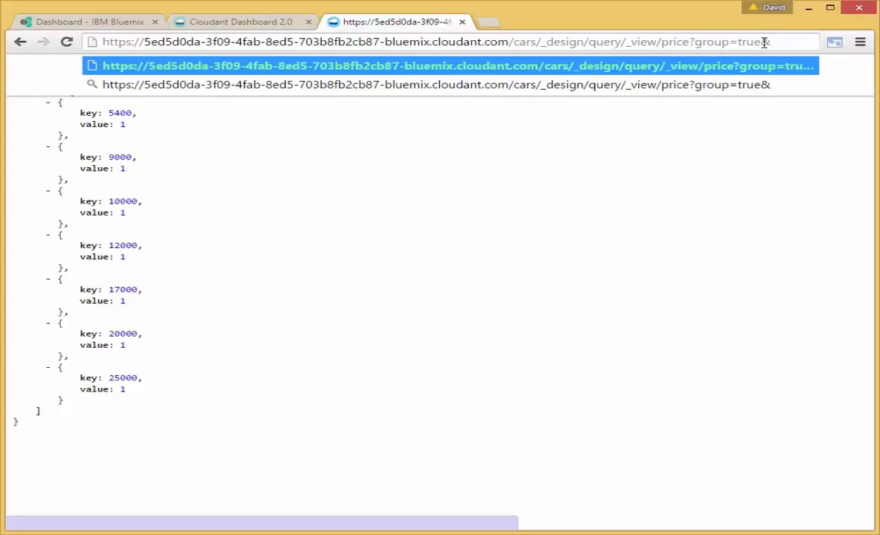
pyautogui.write('startkey=5')
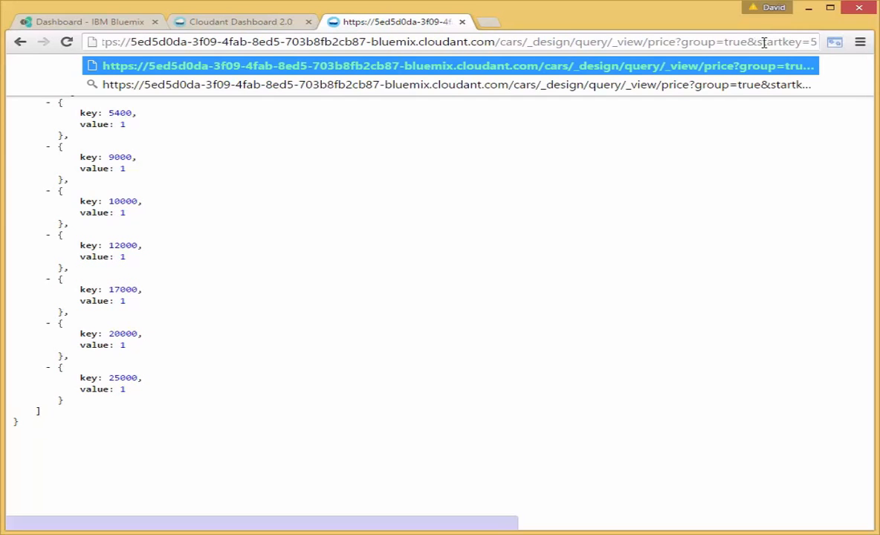
pyautogui.write('000')
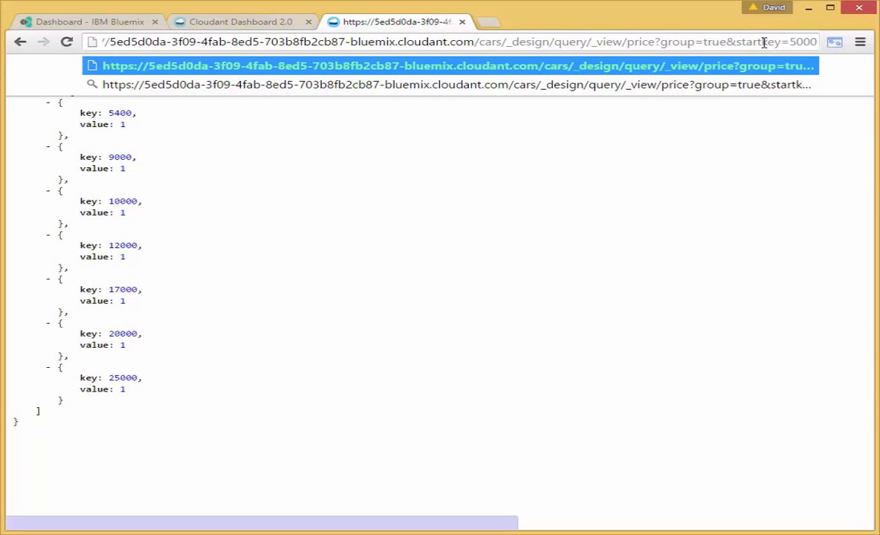
pyautogui.write('&endkey=30000')
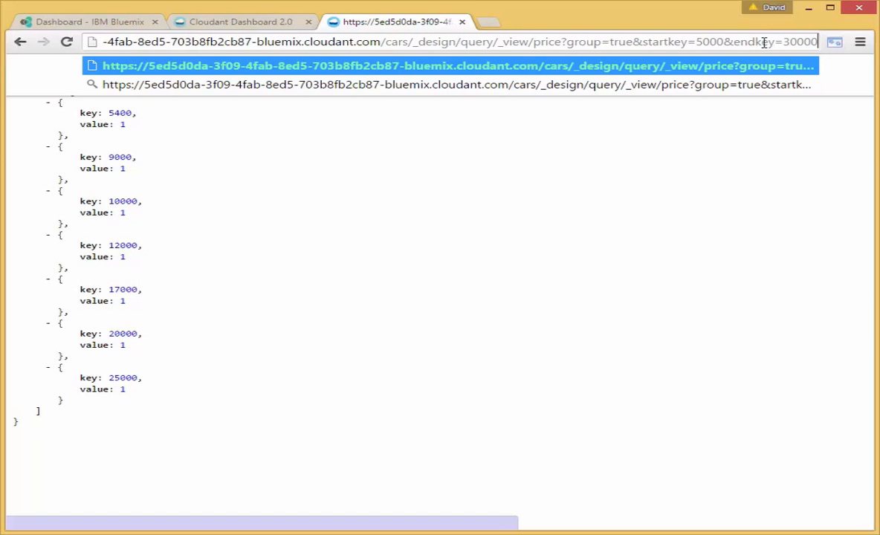
pyautogui.press('Return')
# Set the endkey value in the price query address to 10000 and reload the query.
pyautogui.press('Right')
pyautogui.press('Right')
pyautogui.press('Right')
pyautogui.press('Right')
pyautogui.press('Right')
pyautogui.press('Right')
pyautogui.press('Right')
pyautogui.press('Right')
pyautogui.press('Right')
pyautogui.press('Right')
pyautogui.press('Right')
pyautogui.press('Right')
pyautogui.press('Right')
pyautogui.press('Right')
pyautogui.press('Right')
pyautogui.press('Right')
pyautogui.press('Right')
pyautogui.press('Right')
pyautogui.press('Right')
pyautogui.press('Right')
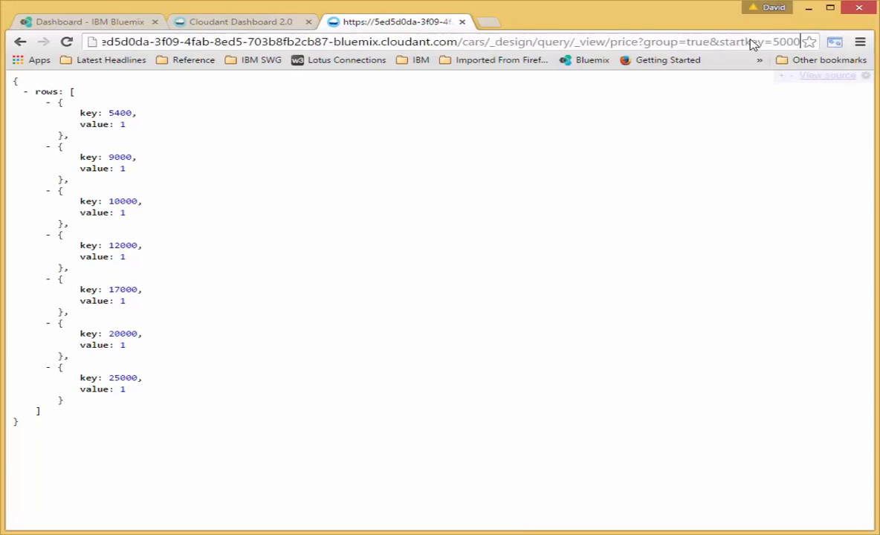
pyautogui.press('Left')
pyautogui.press('Left')
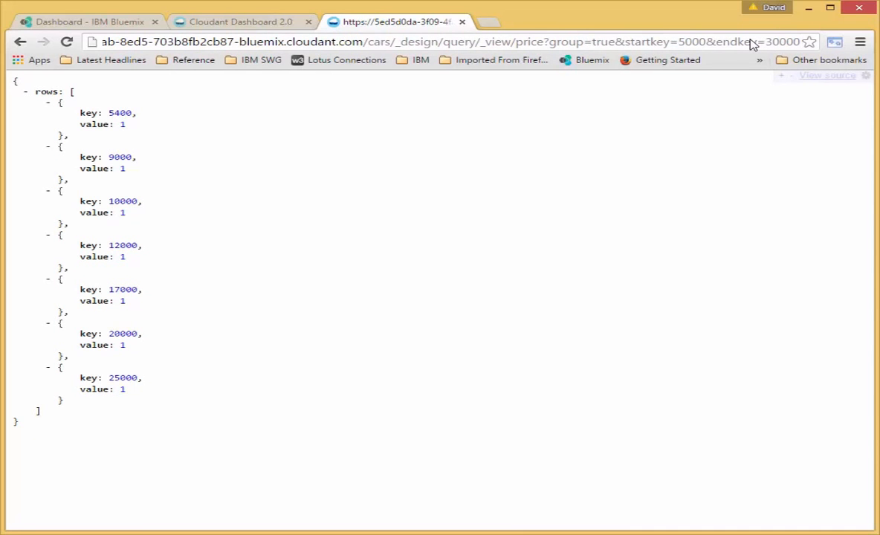
pyautogui.press('Left')
pyautogui.press('BackSpace')
pyautogui.press('BackSpace')
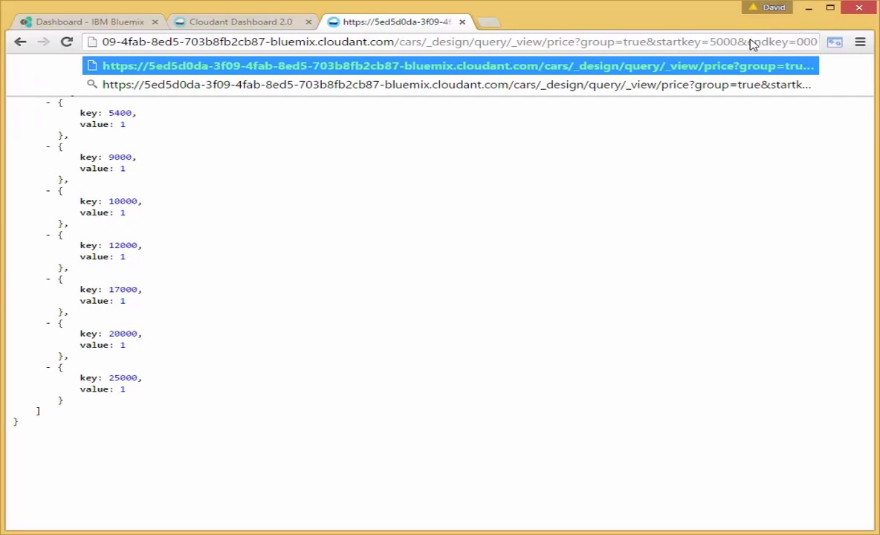
pyautogui.write('1')
pyautogui.press('Return')
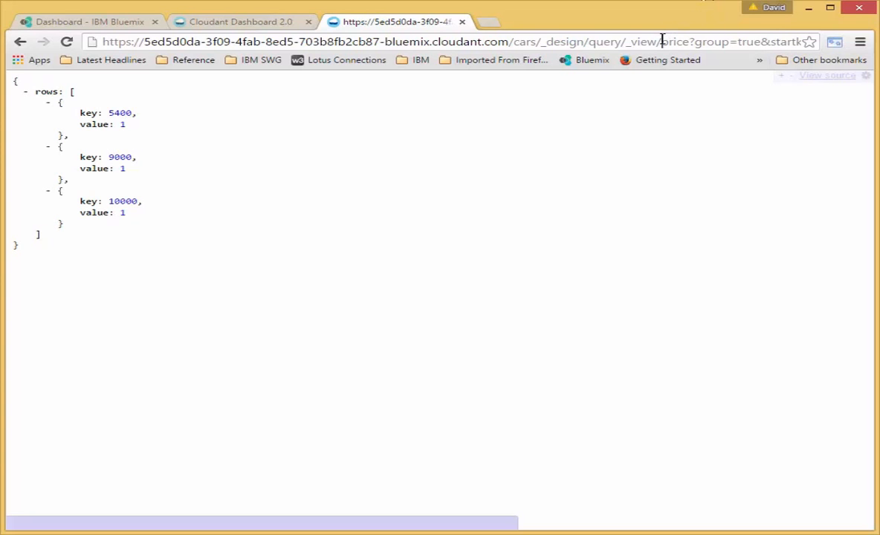
# Replace the price view and its parameters in the address with make?group=true and load the query.
pyautogui.moveTo(661, 42); pyautogui.dragTo(849, 50)
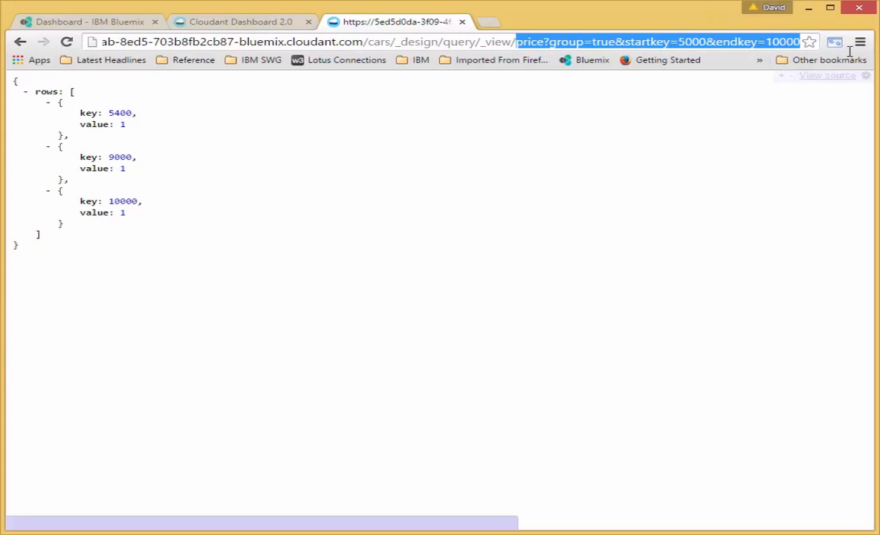
pyautogui.write('make')
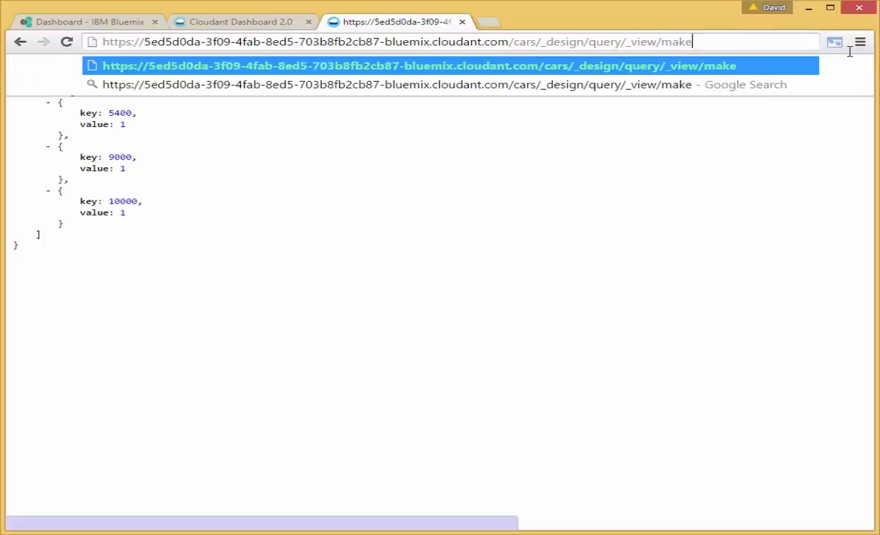
pyautogui.write('?gr')
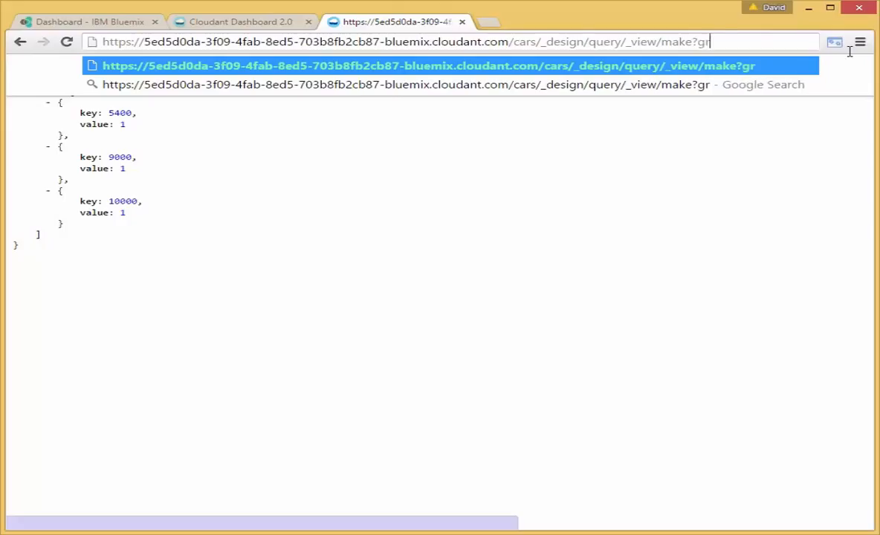
pyautogui.write('oup=true')
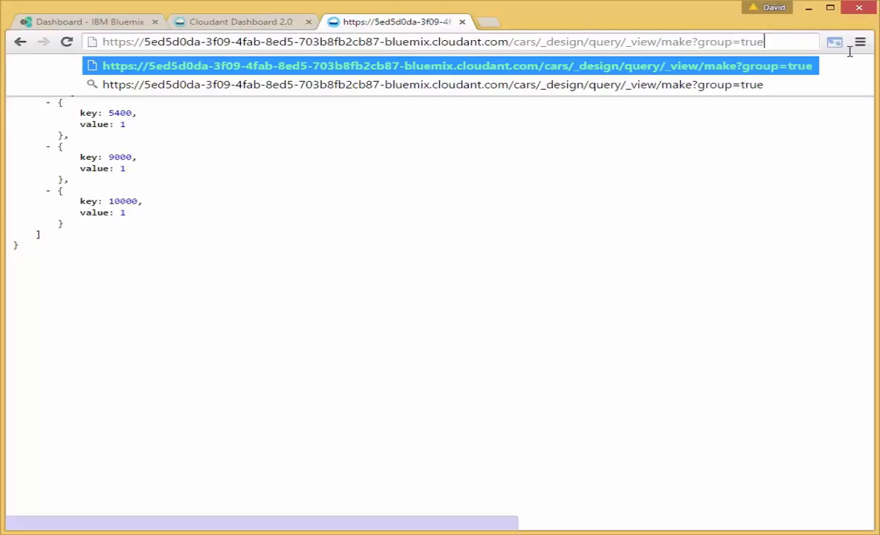
pyautogui.press('Return')
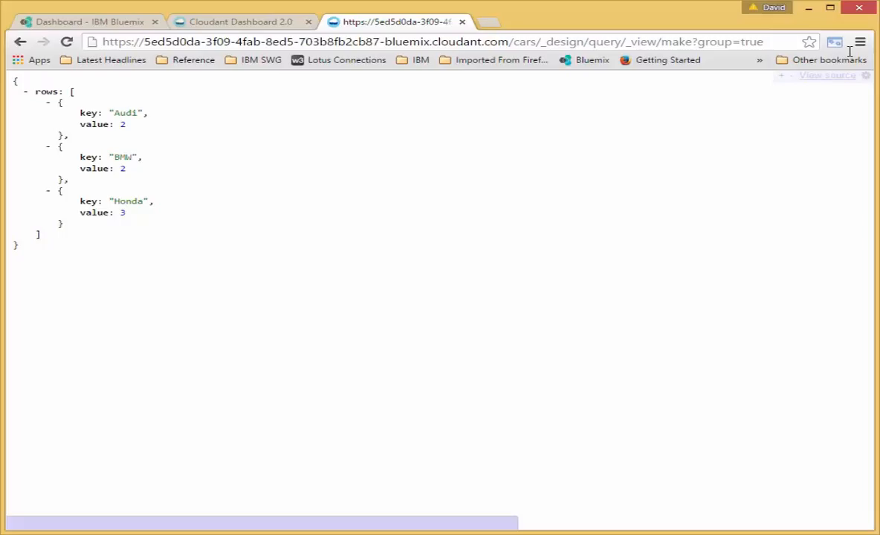
# Append &key="BMW" to the make view's query address and load it.
pyautogui.click(762, 42)
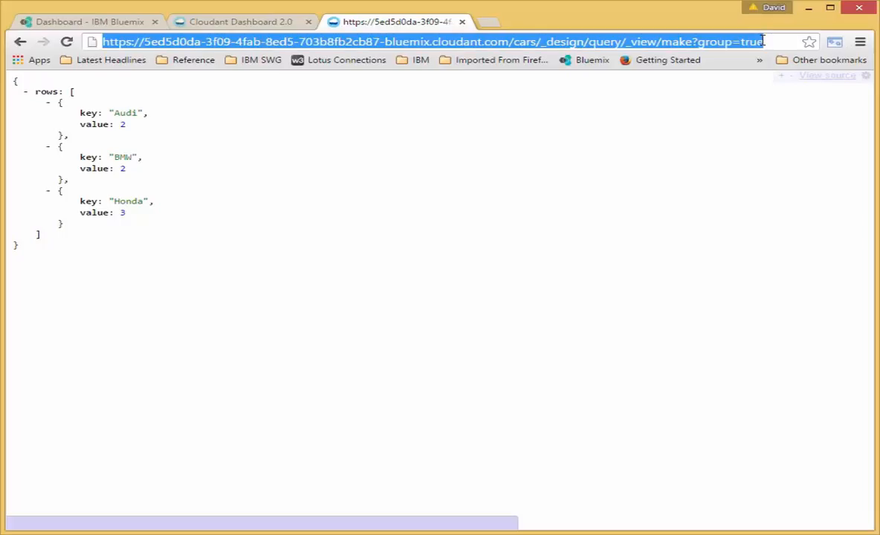
pyautogui.click(762, 42)
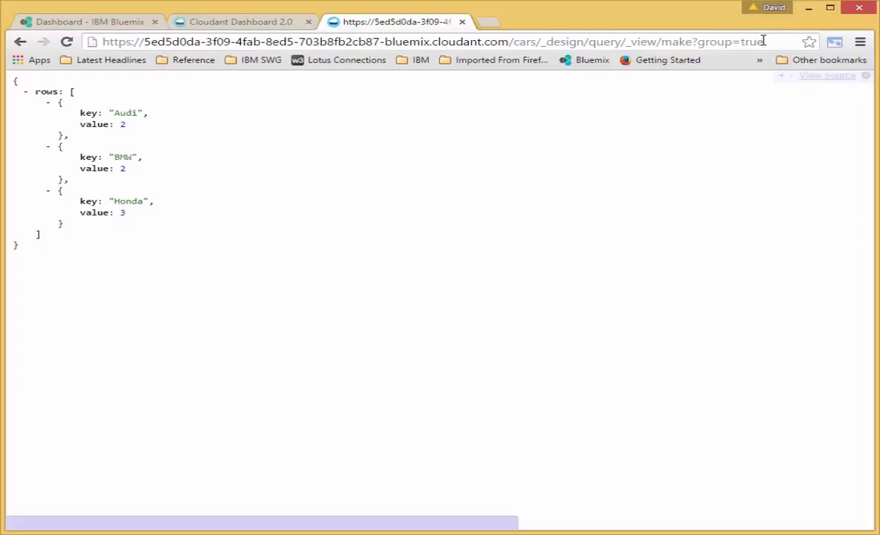
pyautogui.write('&k')
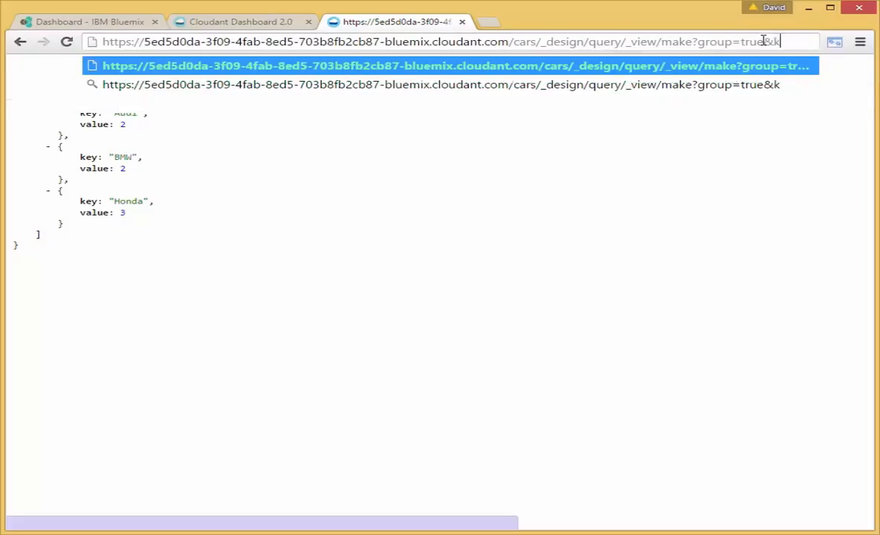
pyautogui.write('ey="B')
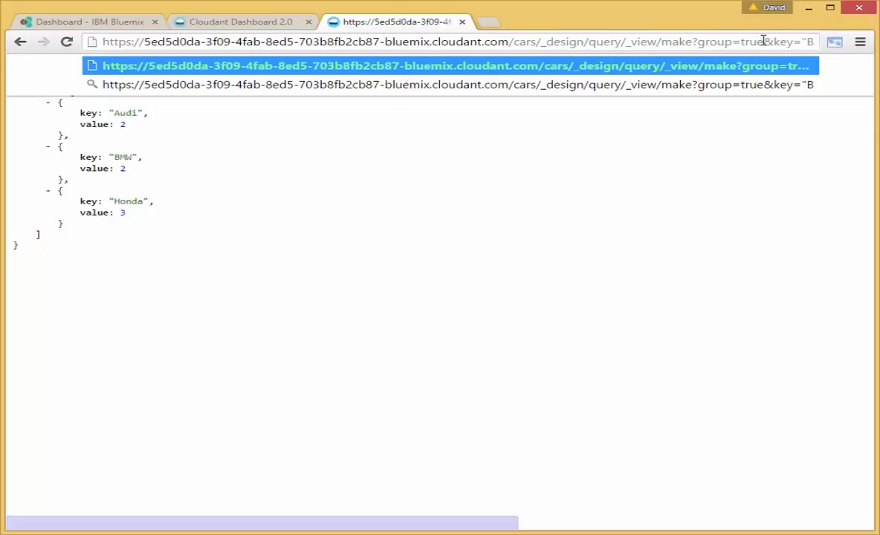
pyautogui.write('MW"')
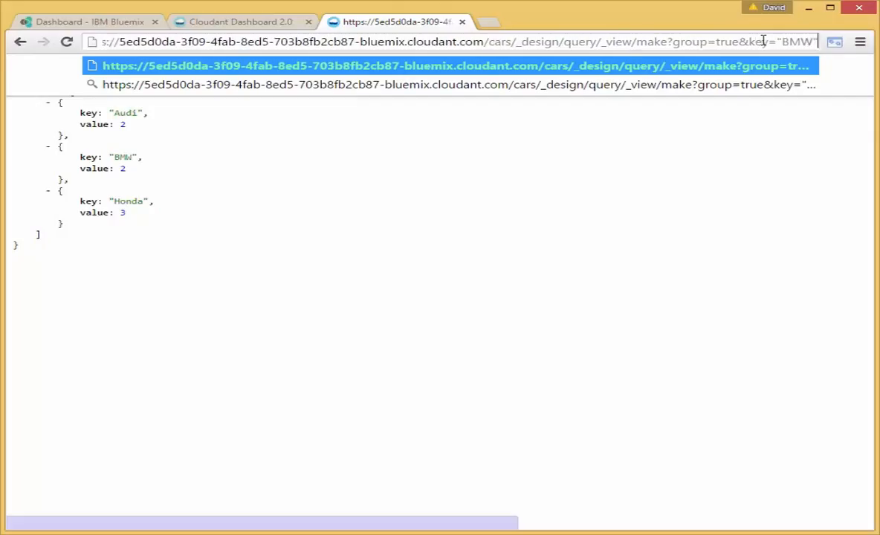
pyautogui.press('Return')
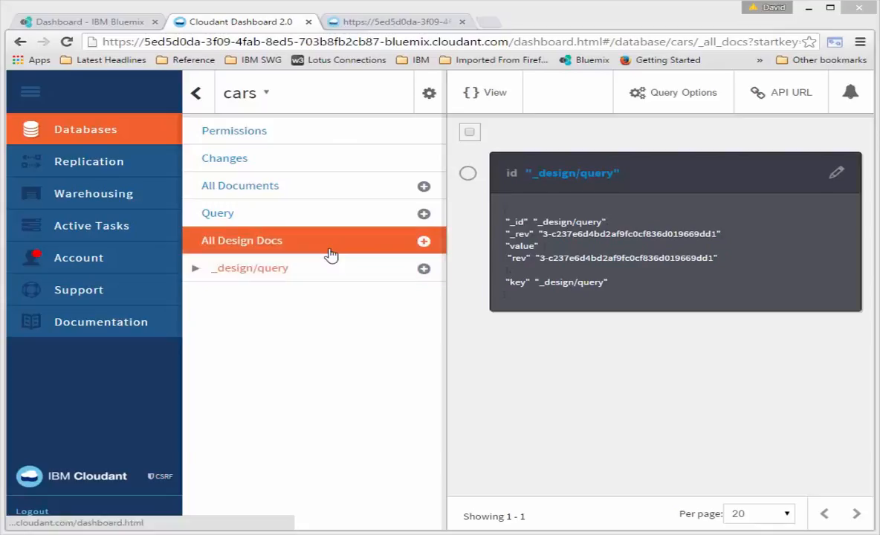
# In the _design/query document, paste the copied "lists" block with makelist and "language": "javascript" after the views, remove the extra blank line, and save.
pyautogui.click(837, 179)
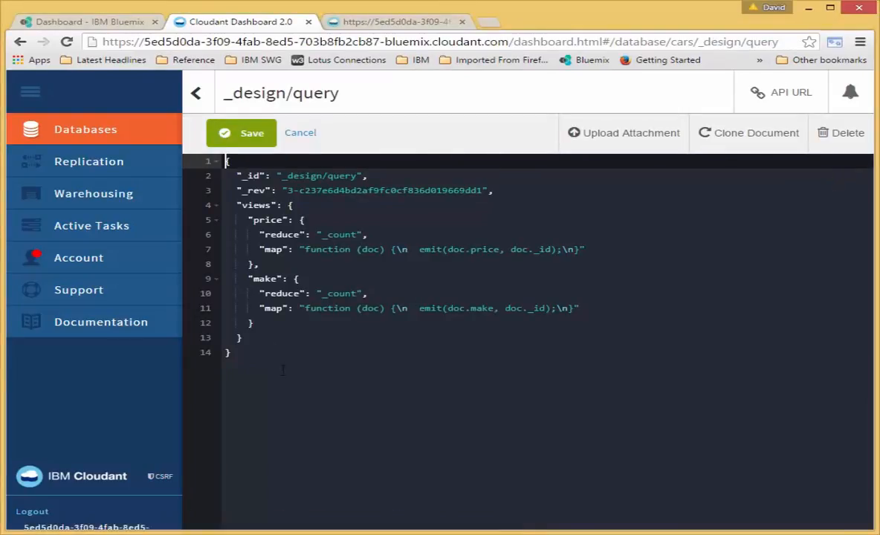
pyautogui.click(260, 338)
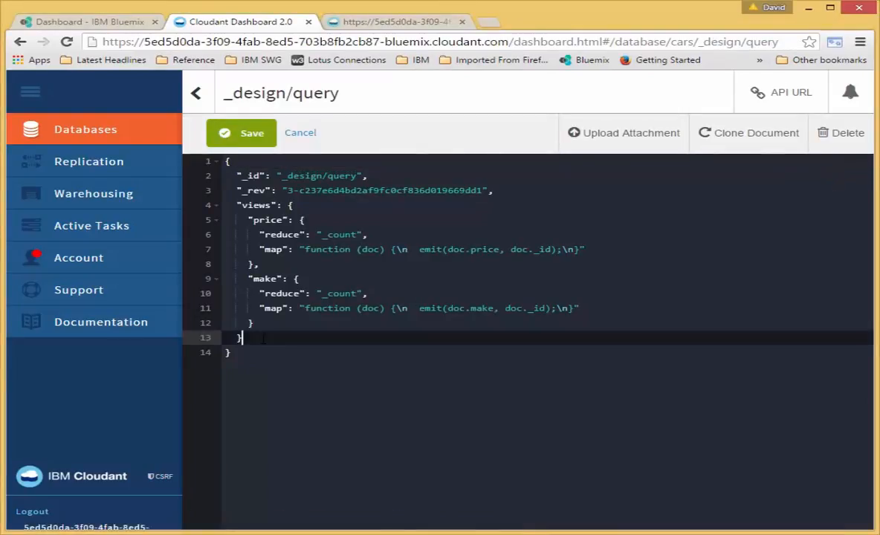
pyautogui.write(',')
pyautogui.press('Return')
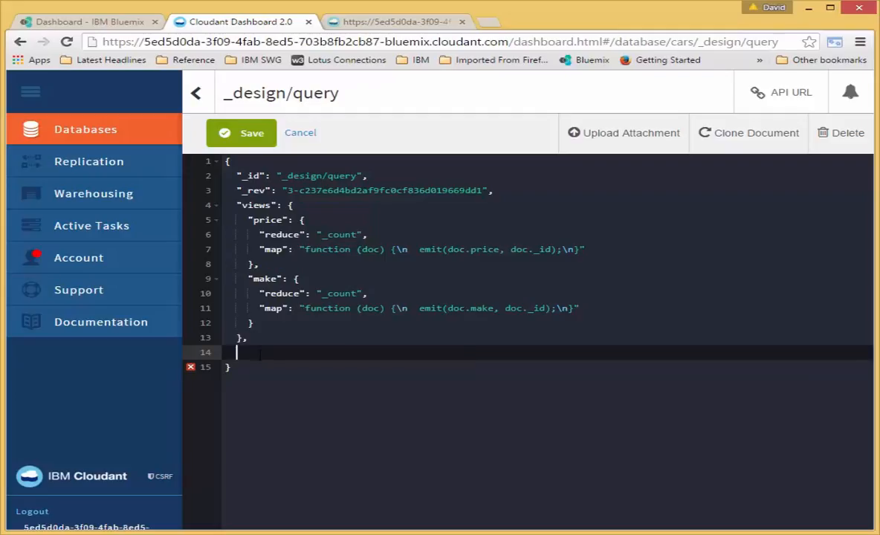
pyautogui.rightClick(259, 353)
pyautogui.click(313, 439)
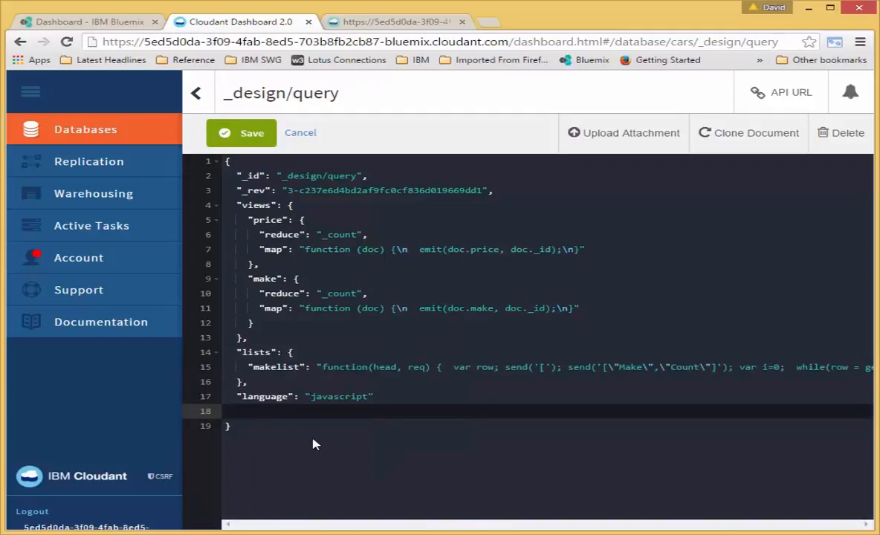
pyautogui.press('BackSpace')
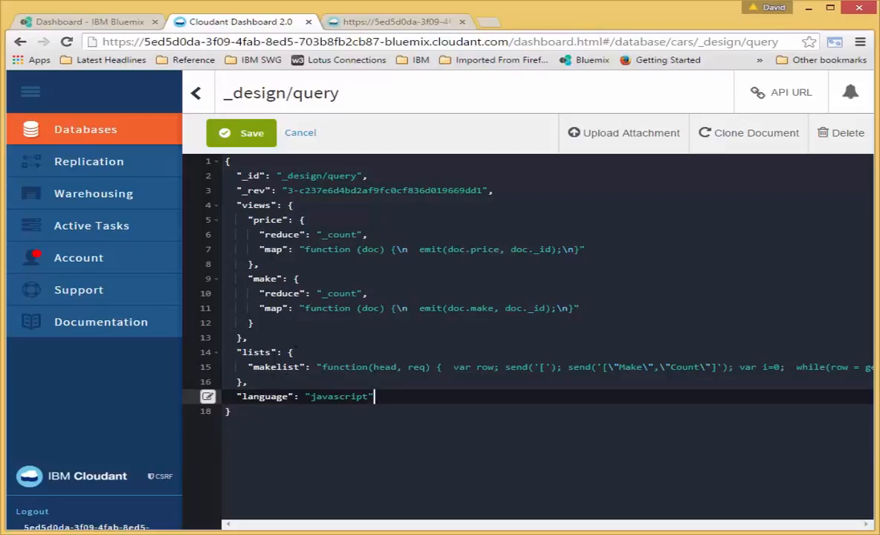
pyautogui.click(251, 137)
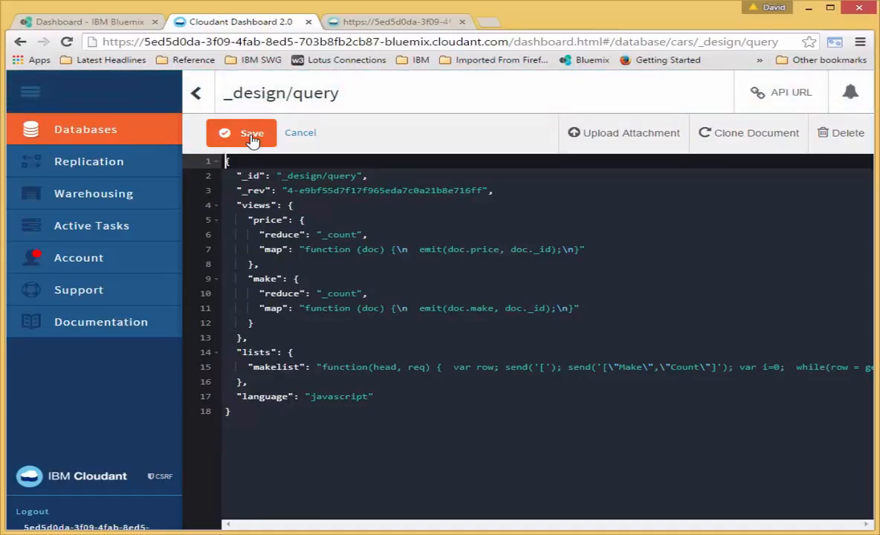
# Back in the query results tab, replace the address part after _design/query/ with _list/makelist/make?group=true and load it.
pyautogui.click(377, 26)
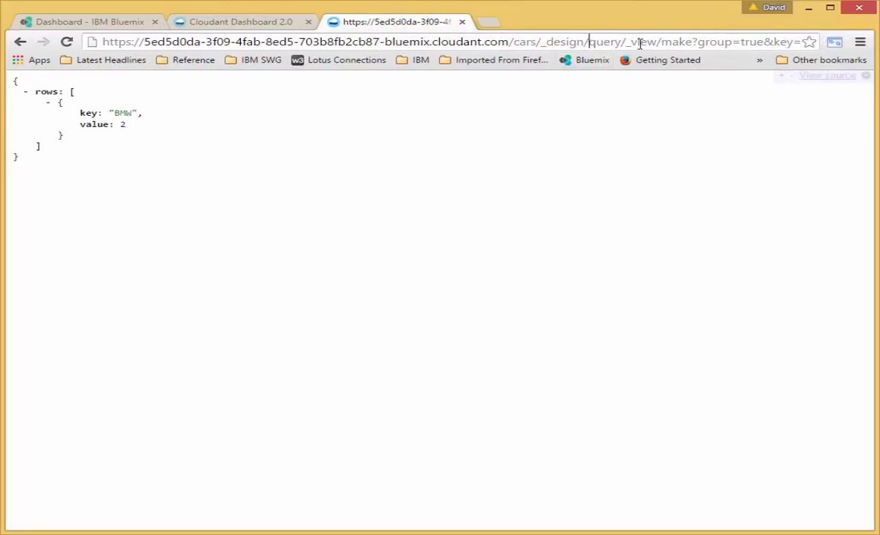
pyautogui.moveTo(589, 42); pyautogui.dragTo(798, 43)
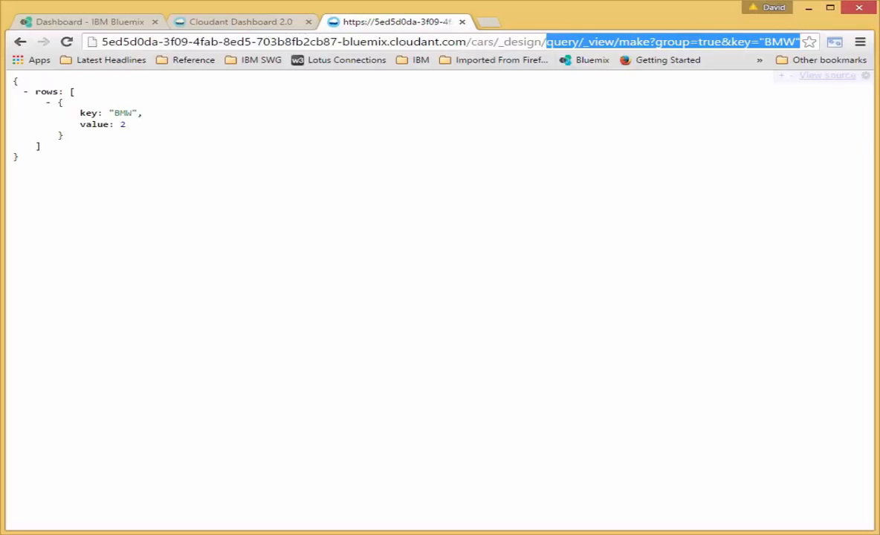
pyautogui.click(586, 43)
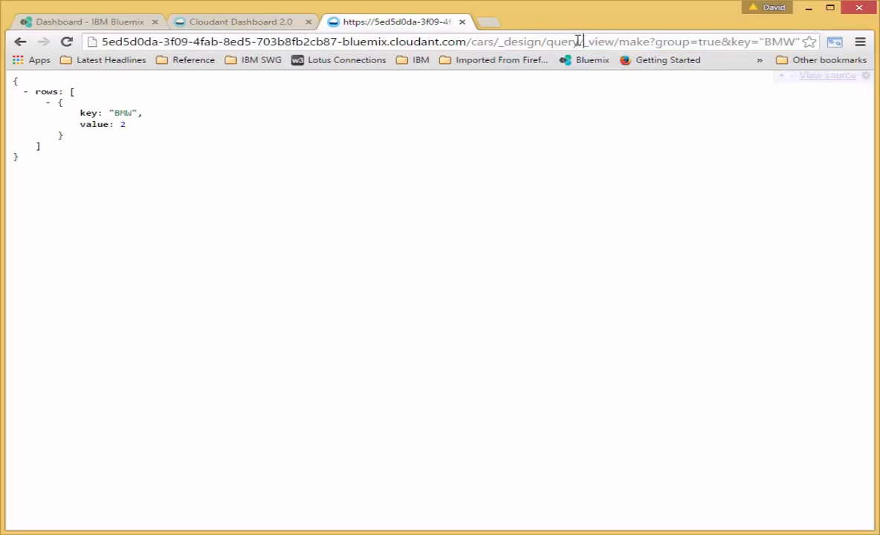
pyautogui.moveTo(585, 42); pyautogui.dragTo(799, 42)
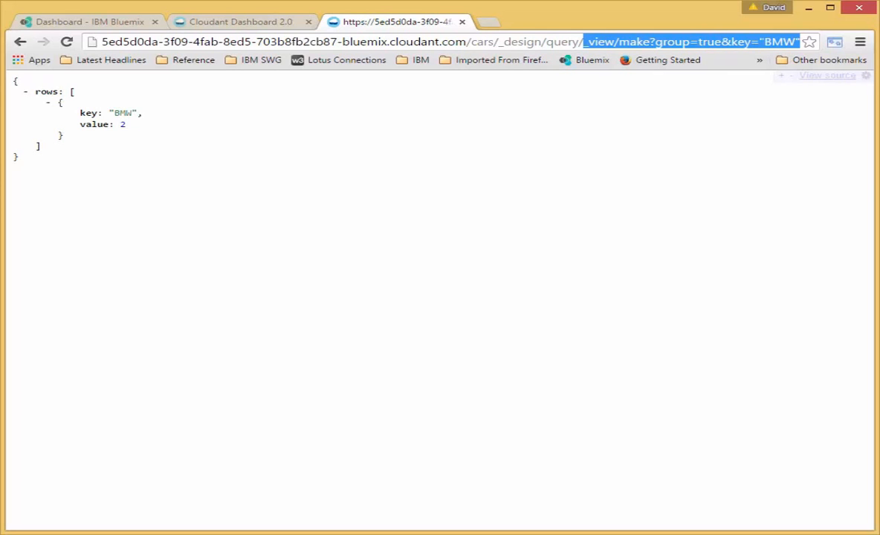
pyautogui.write('_list/makelist/make?group=')
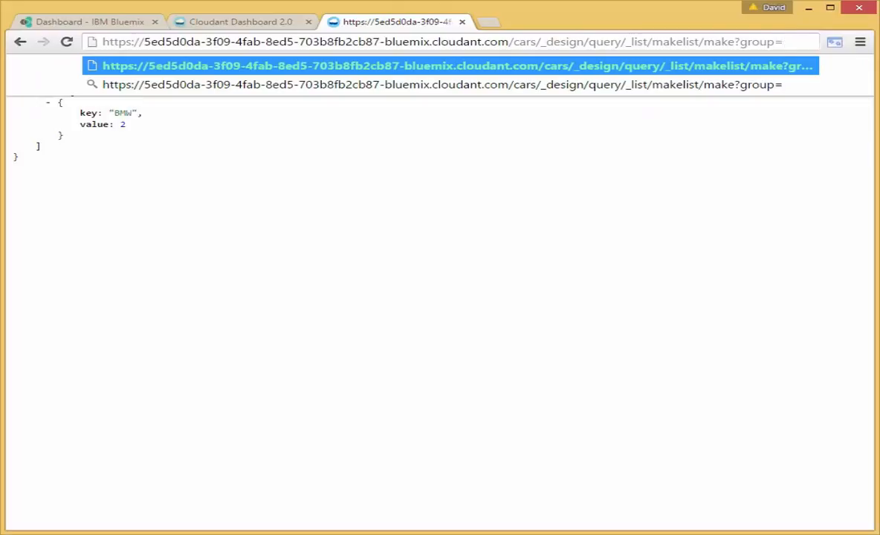
pyautogui.write('true')
pyautogui.press('Return')
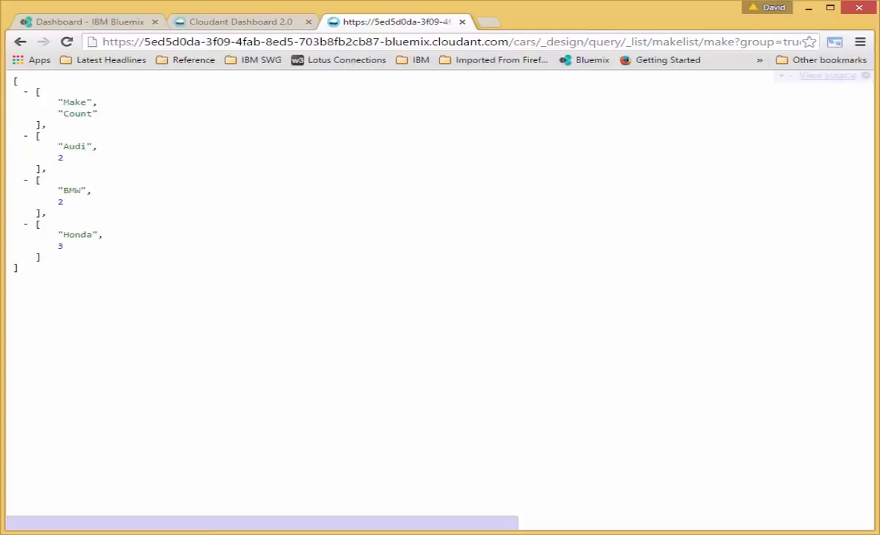